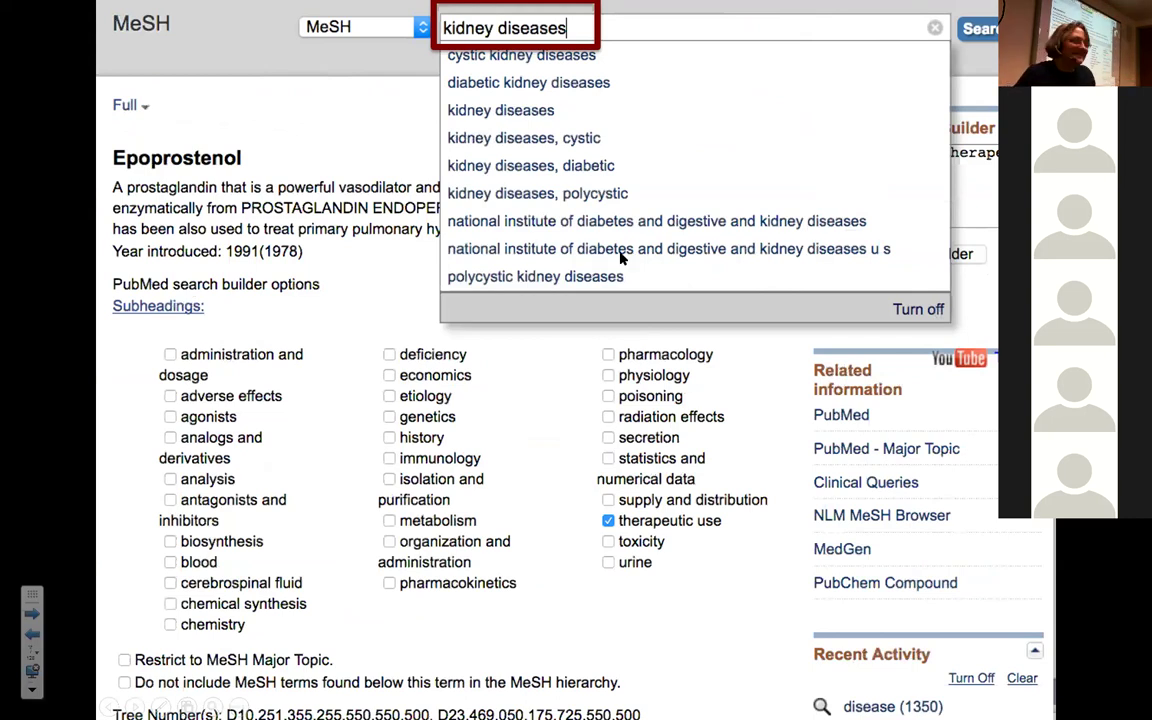
Step: Search MeSH for "kidney diseases" and open the Kidney Diseases record down to its hierarchy
key(Return)
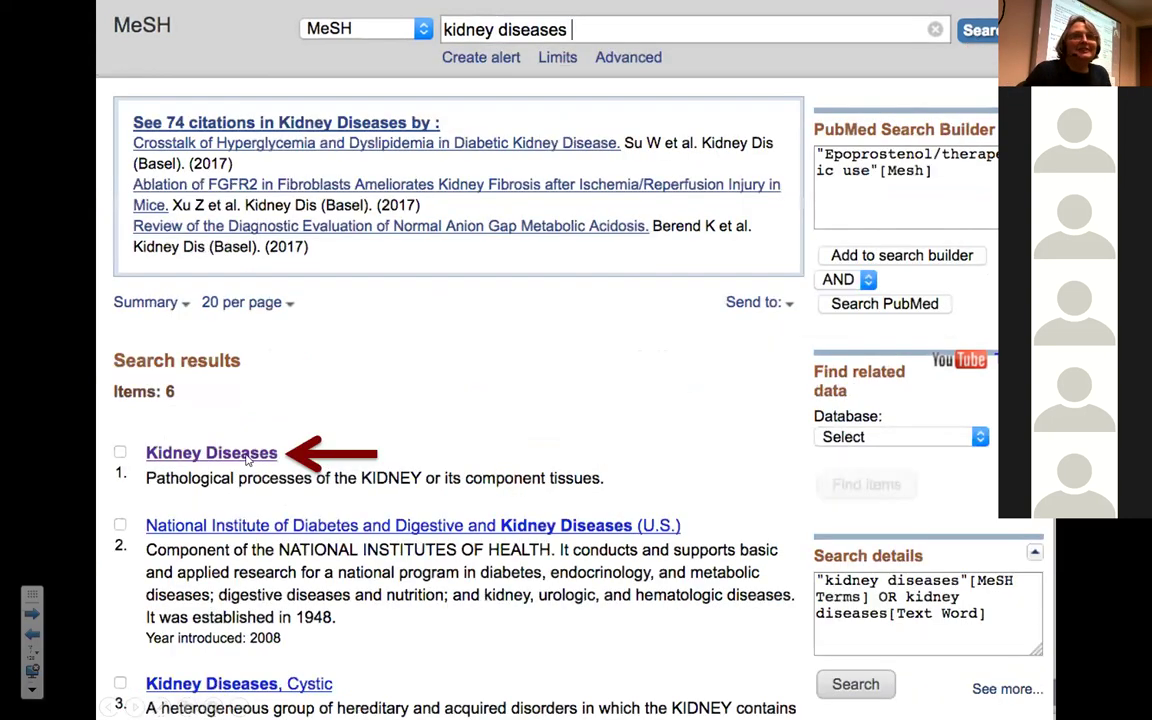
click(247, 455)
scroll(450, 492, down, 10)
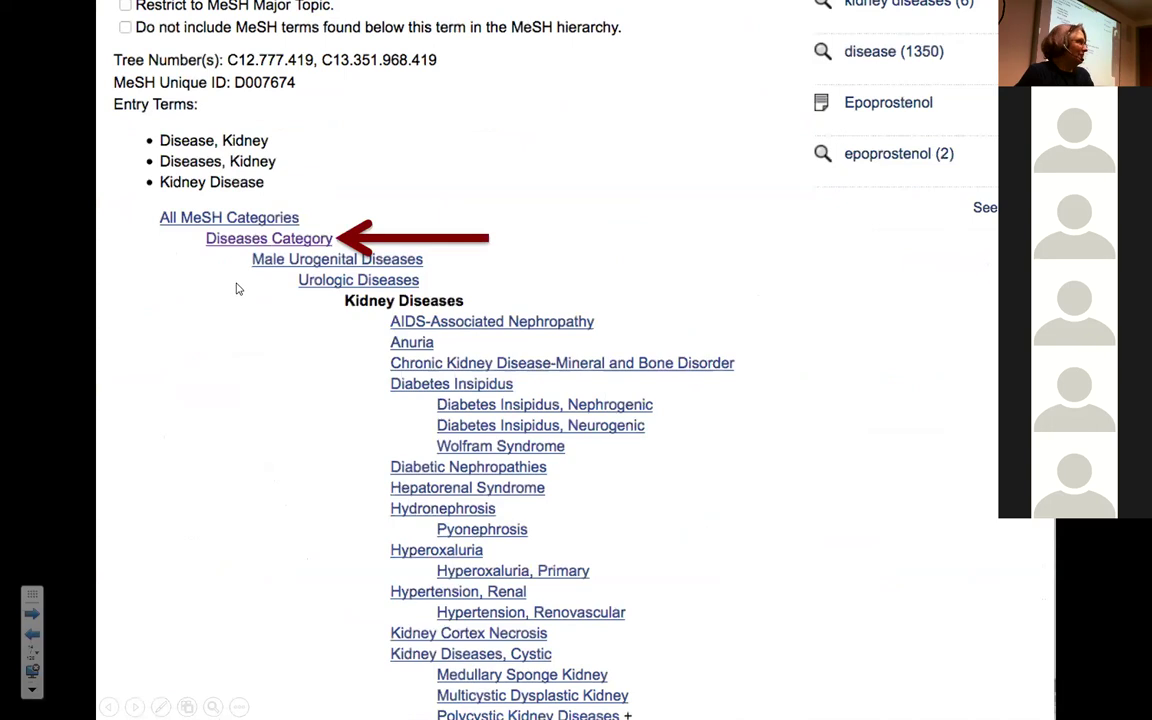
Step: Open the Diseases Category from the hierarchy and add it to the PubMed search builder with NOT, restricted to MeSH Major Topic
click(224, 237)
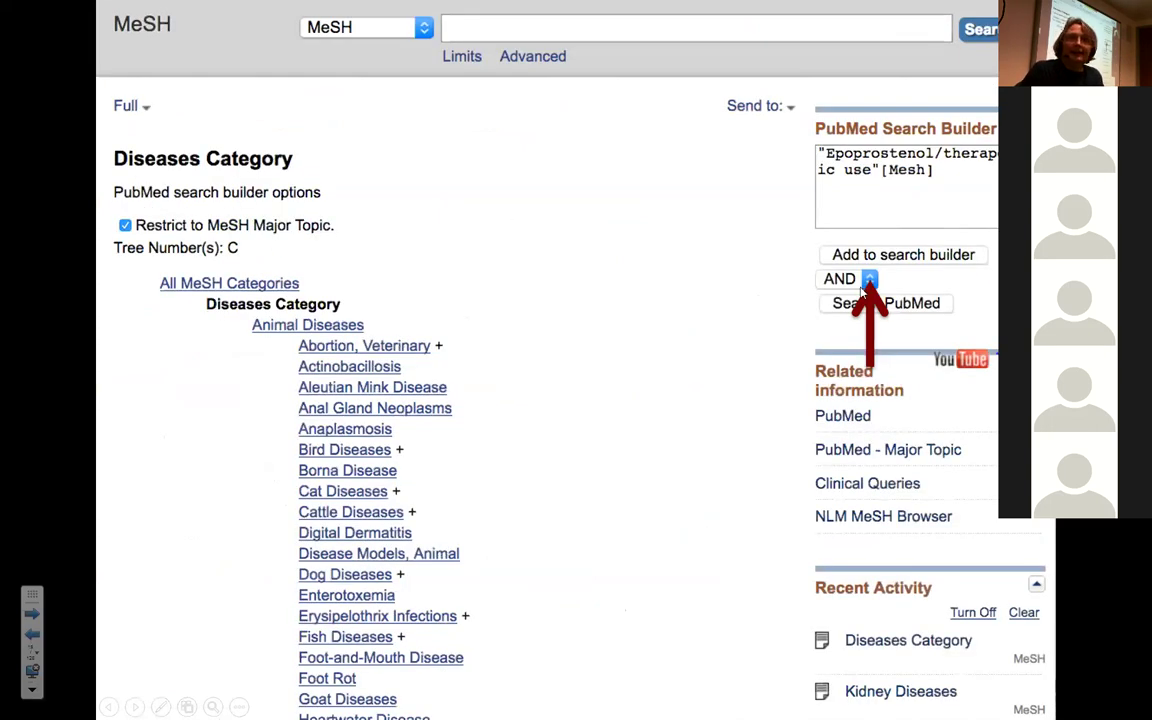
click(868, 281)
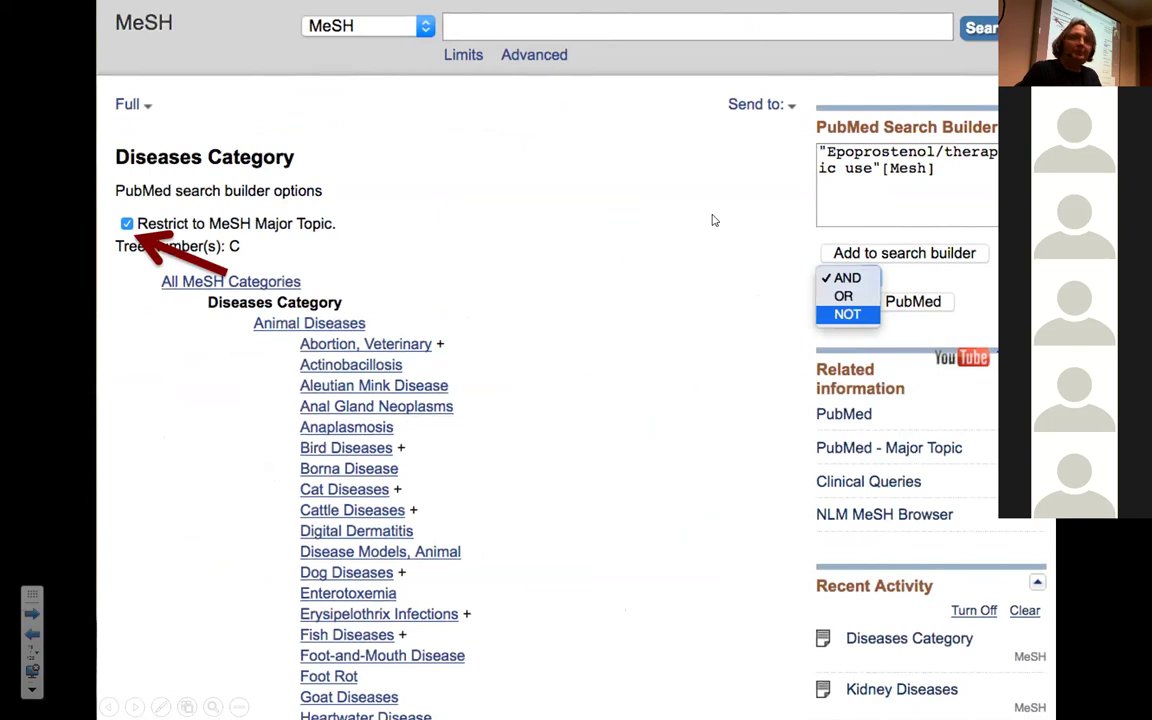
click(932, 258)
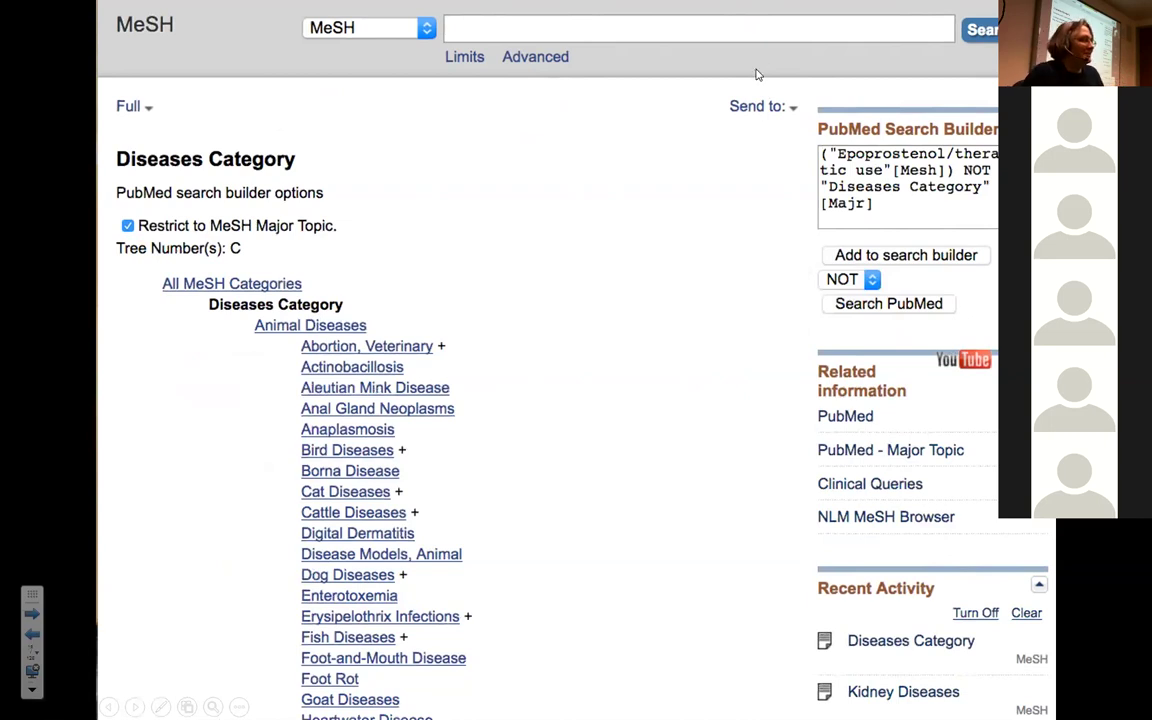
Step: Search MeSH for "kidney" and open the Kidney record down to its hierarchy
text(kidney)
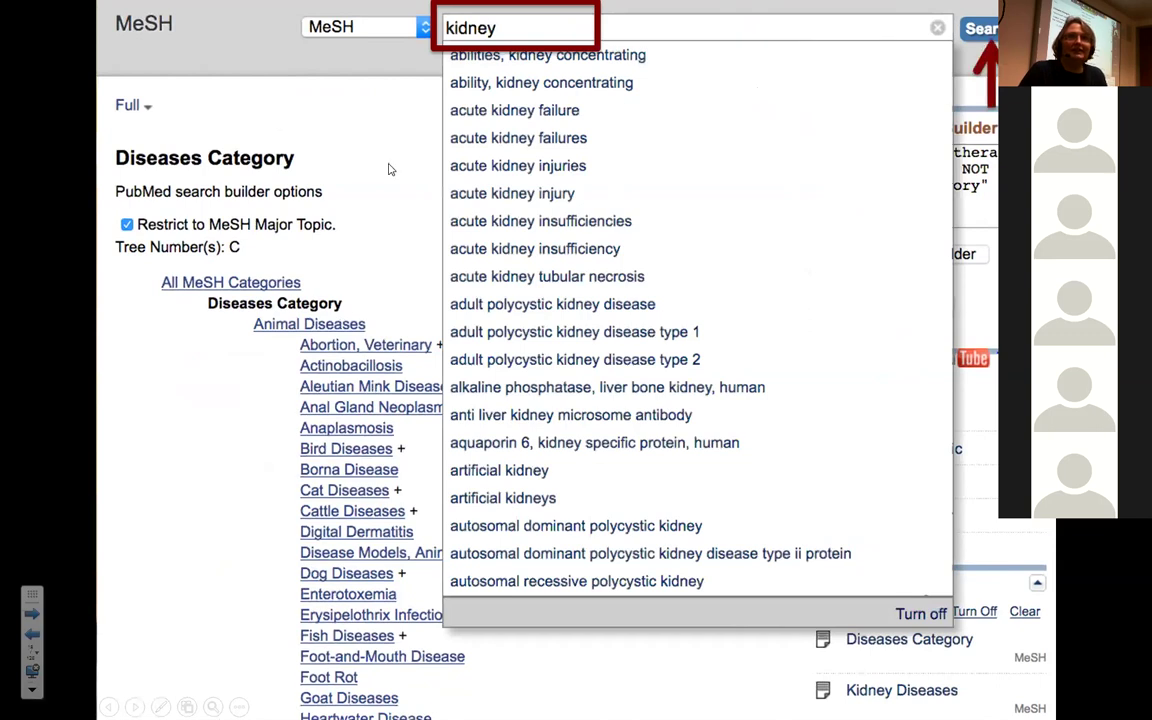
key(Return)
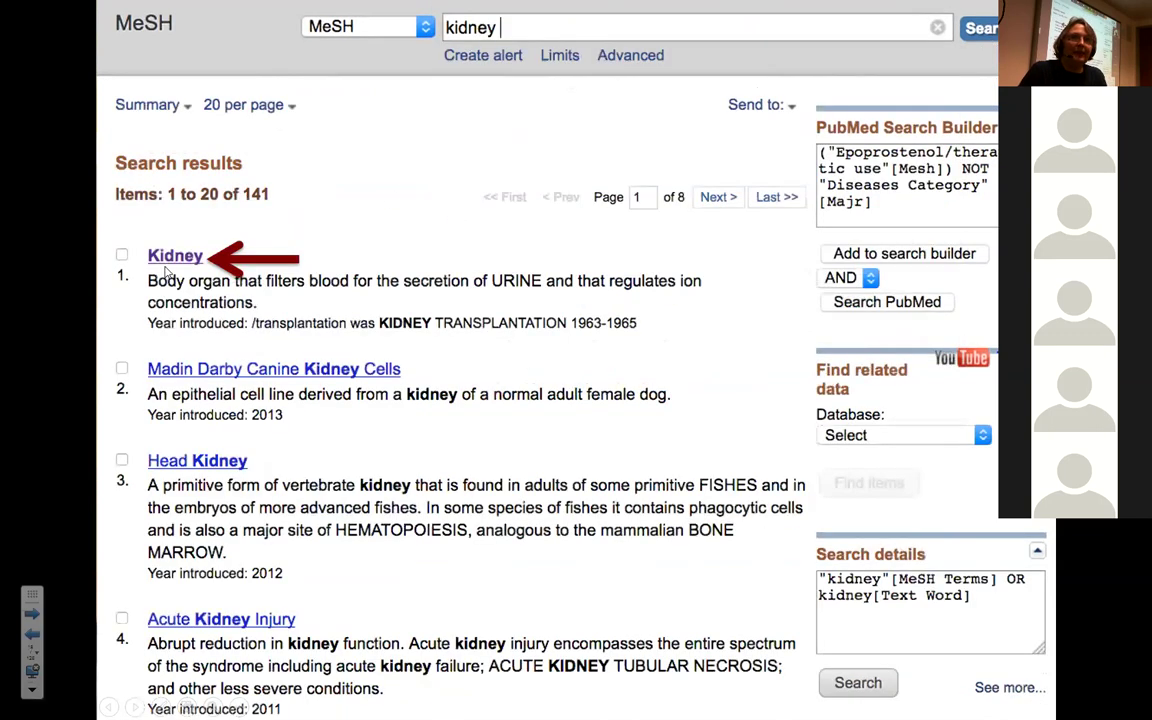
click(160, 250)
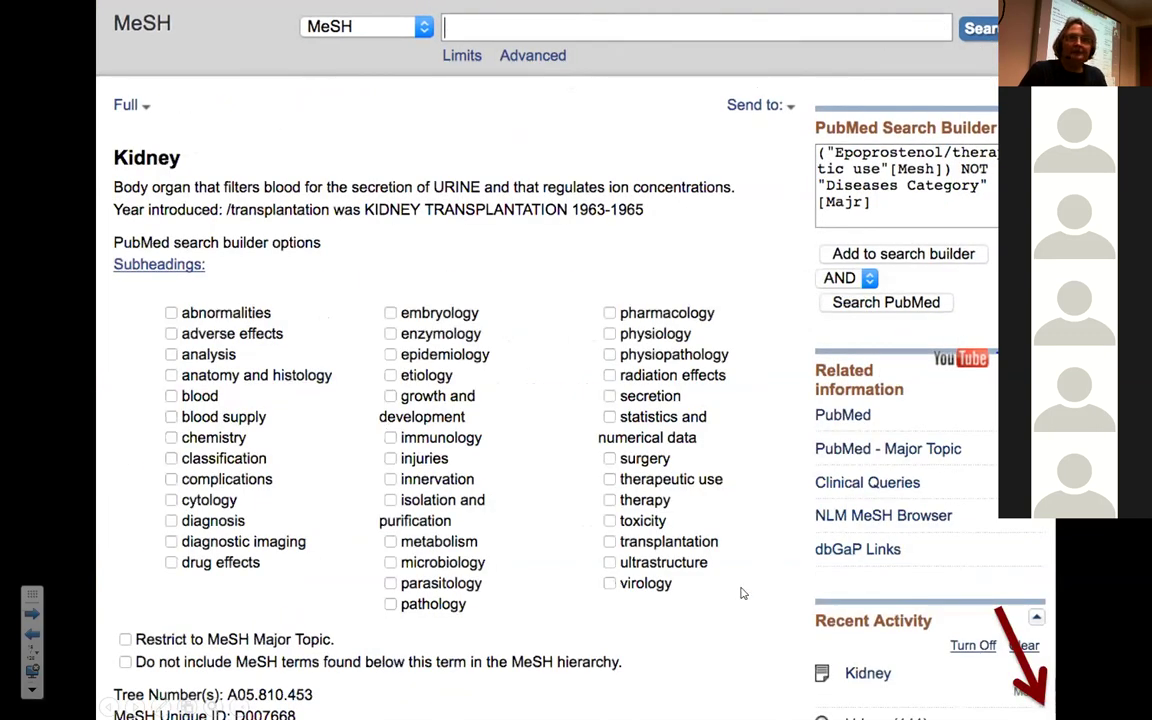
scroll(932, 662, down, 10)
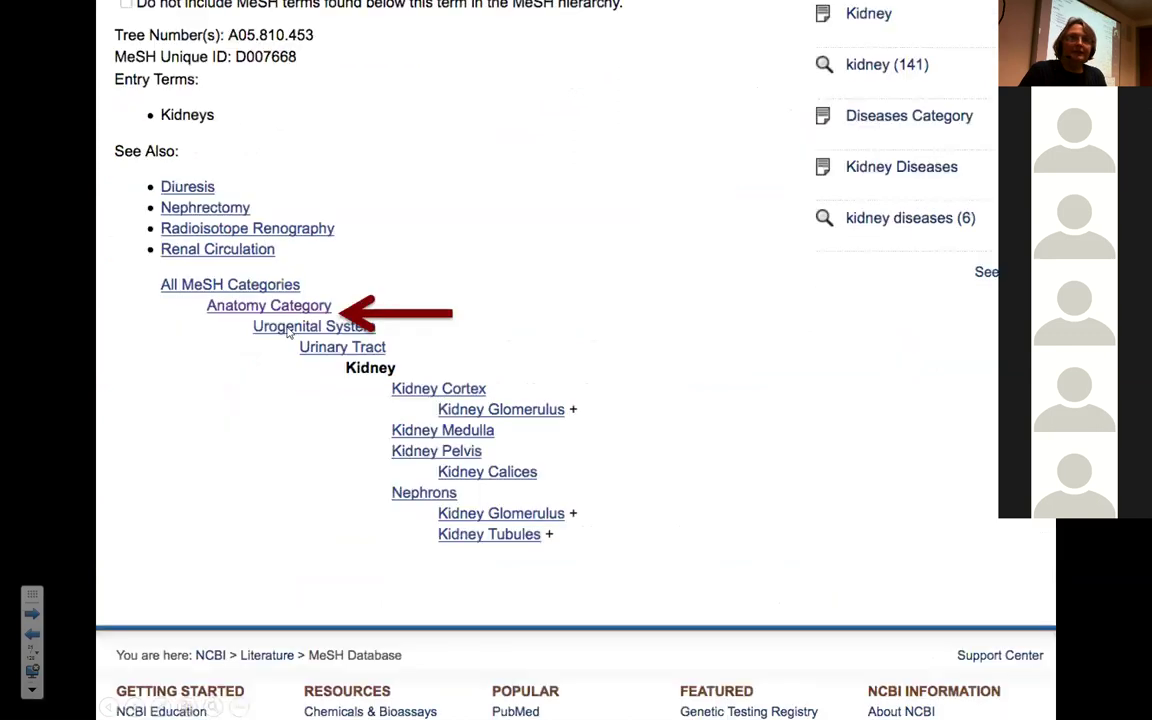
Step: Open the Anatomy Category from the hierarchy and add it to the PubMed search builder with OR, restricted to MeSH Major Topic
click(313, 313)
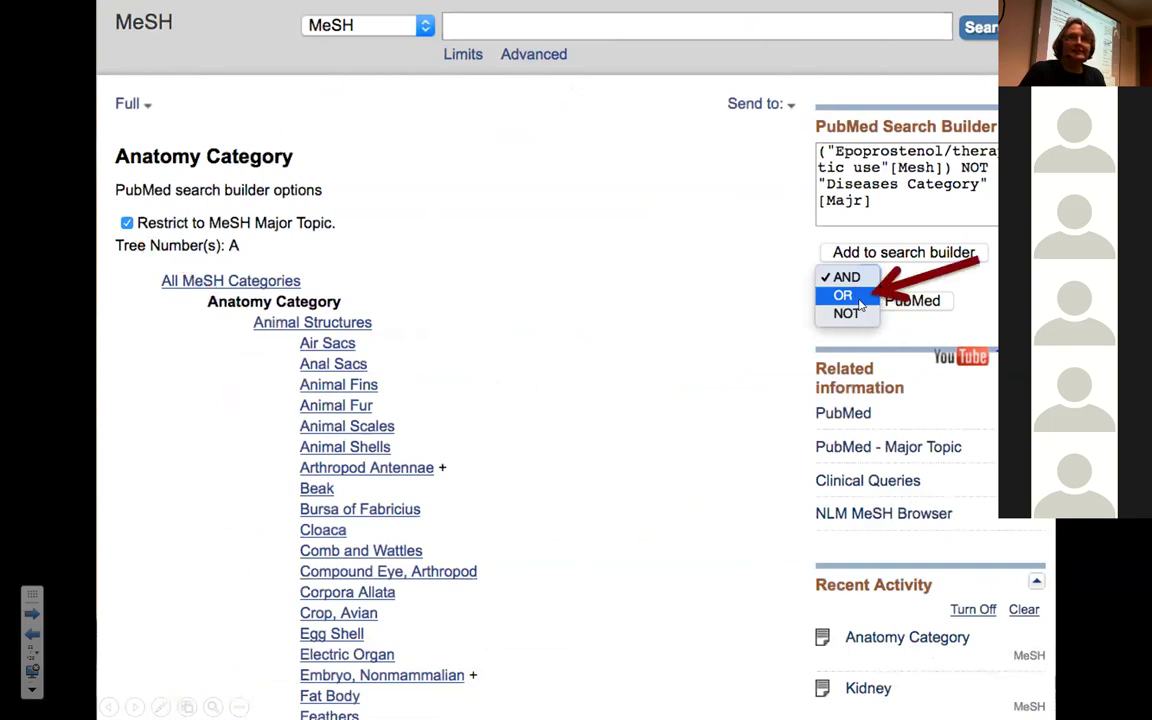
click(843, 295)
click(903, 252)
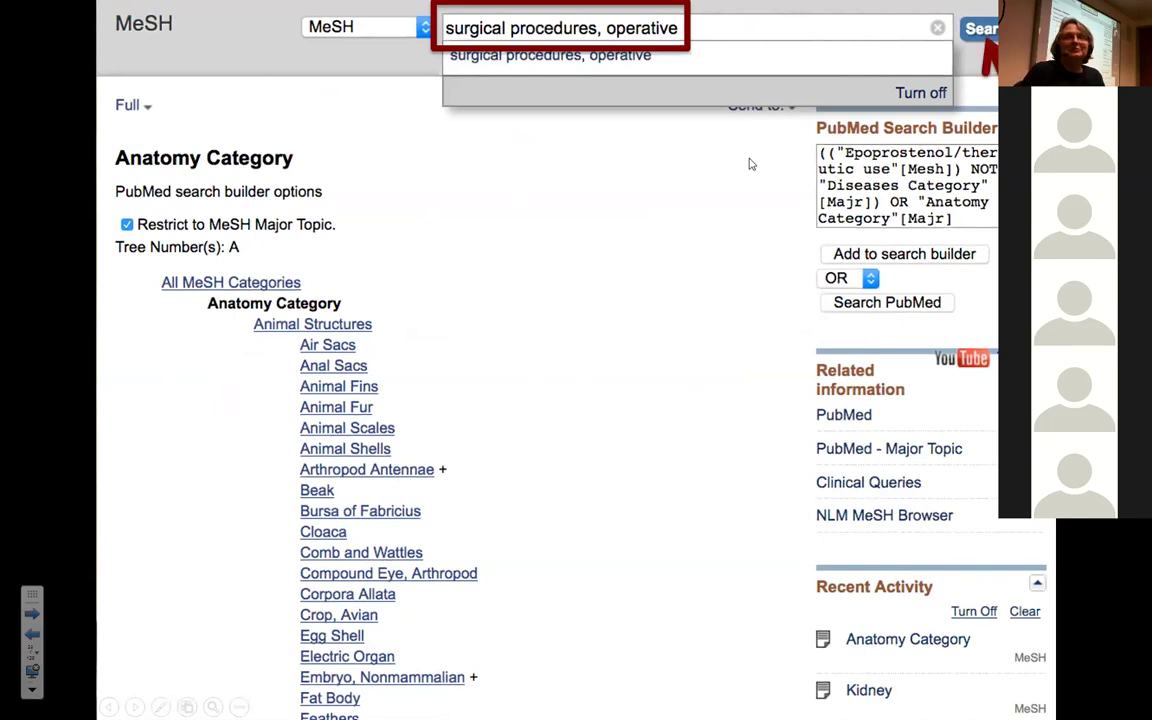
Step: Look up "surgical procedures, operative" in MeSH and add it to the PubMed search builder with OR, restricted to MeSH Major Topic
key(Return)
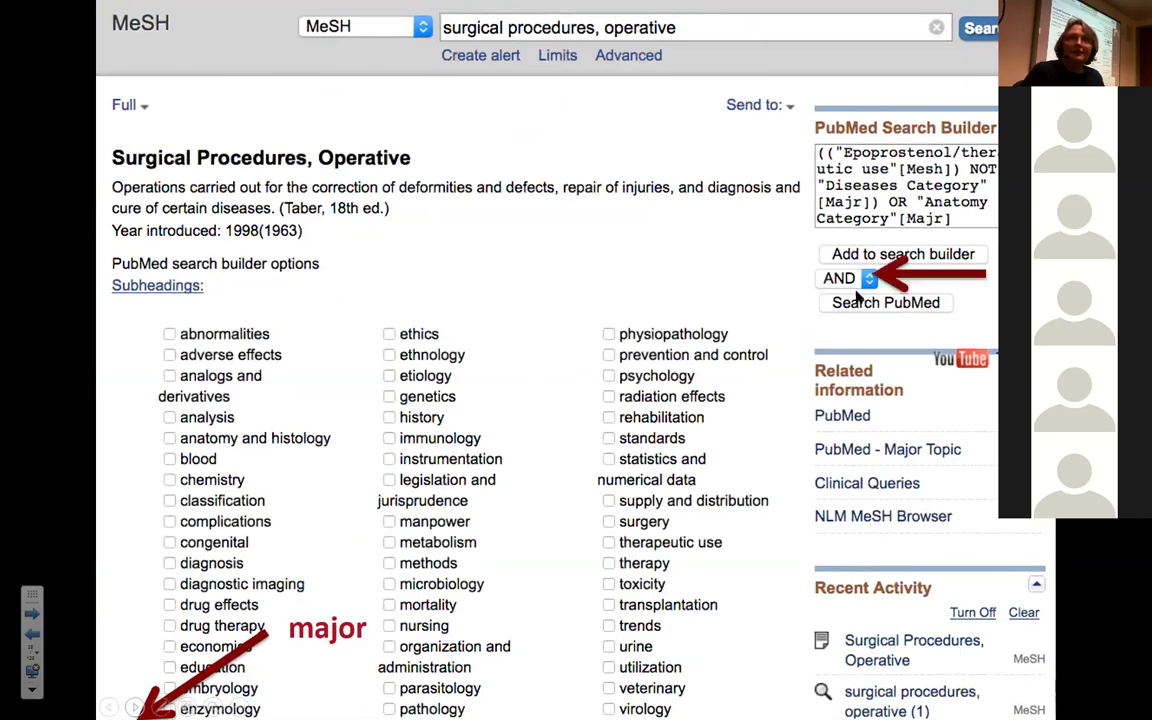
click(850, 278)
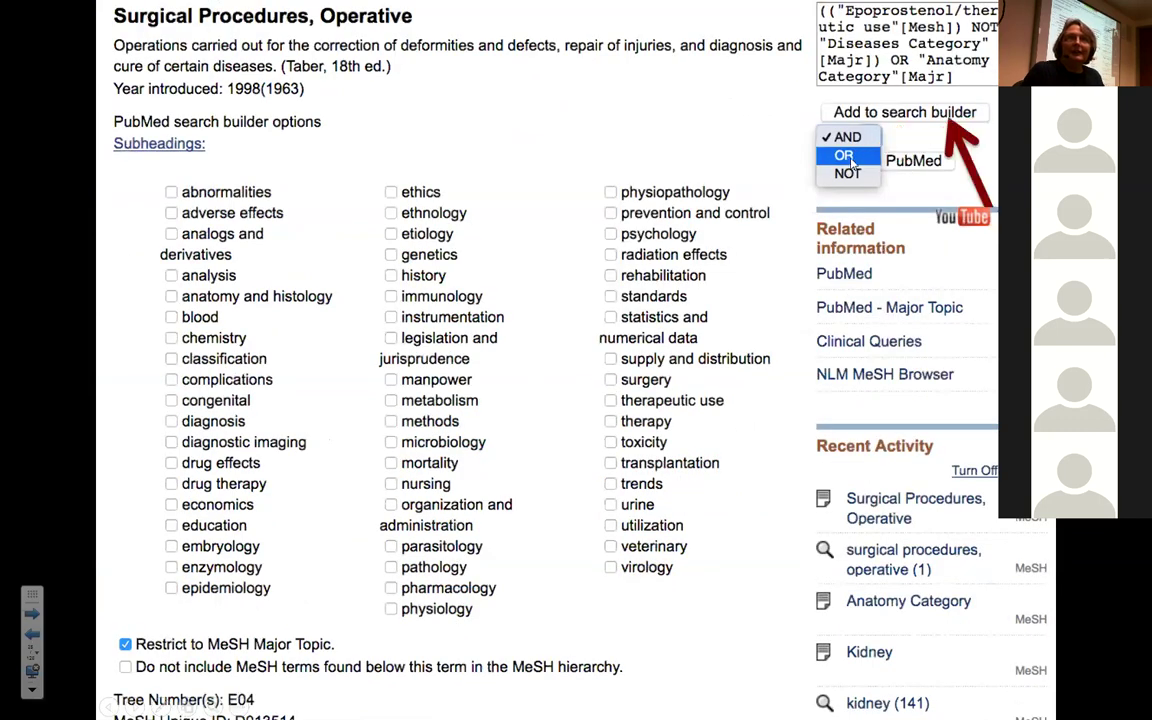
click(843, 155)
click(912, 116)
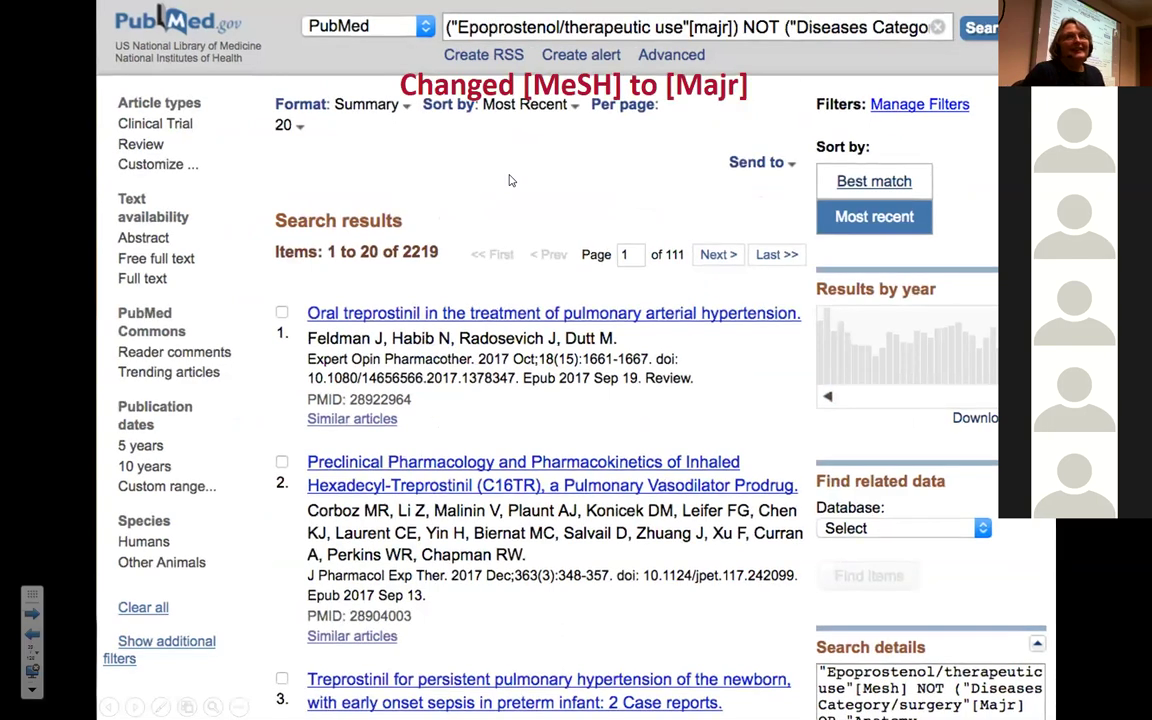
click(674, 164)
click(992, 71)
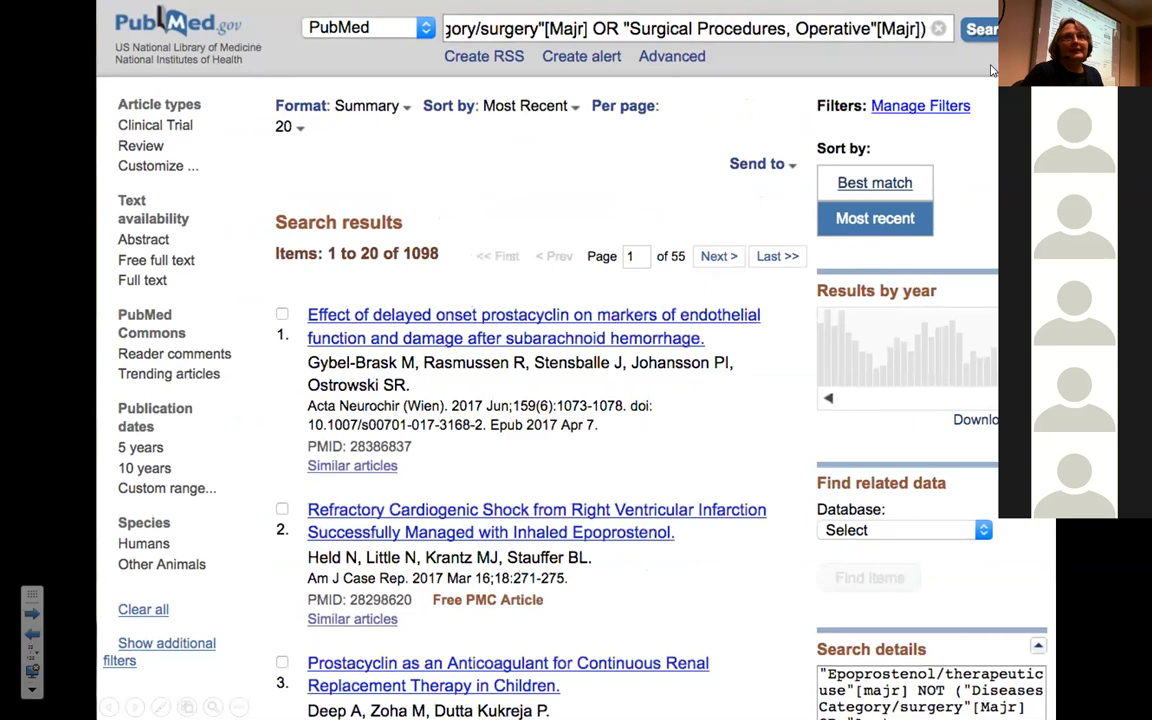
click(992, 71)
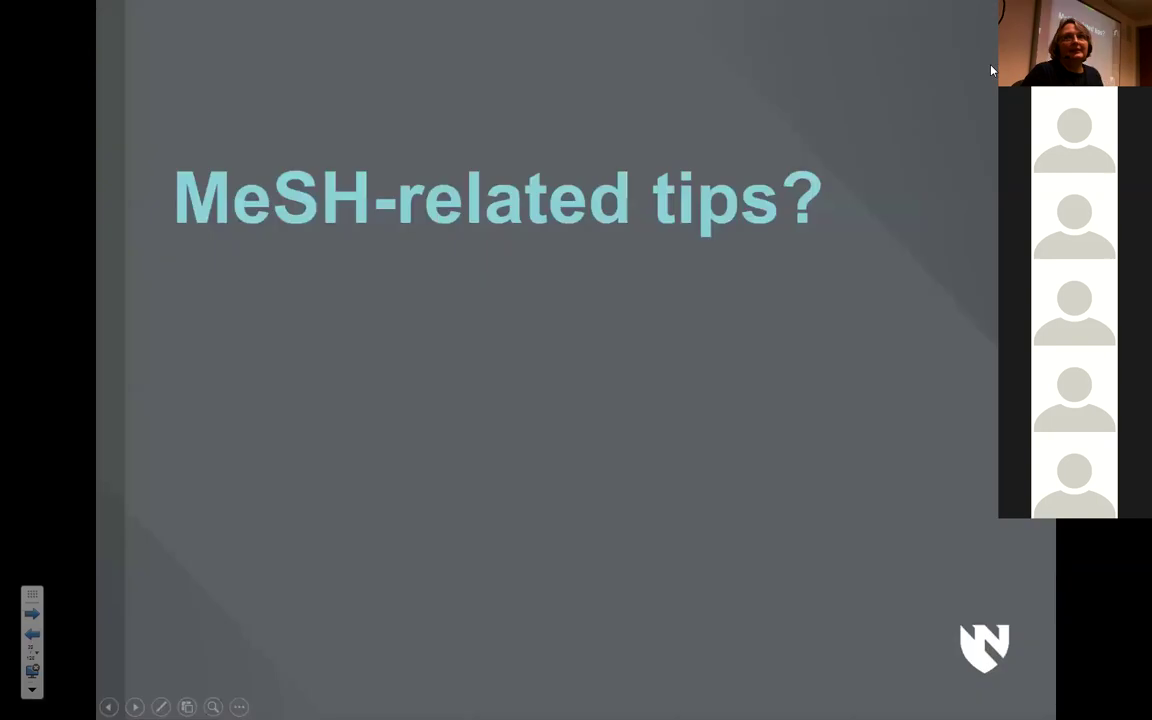
right_click(745, 282)
click(770, 298)
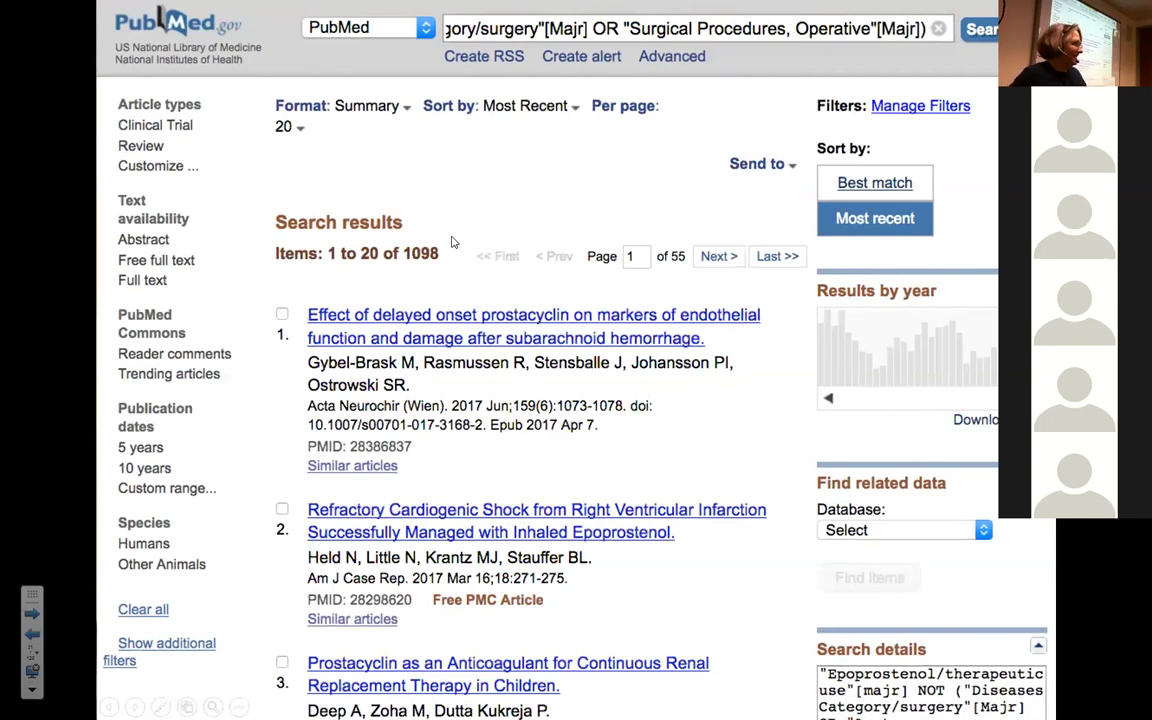
click(507, 210)
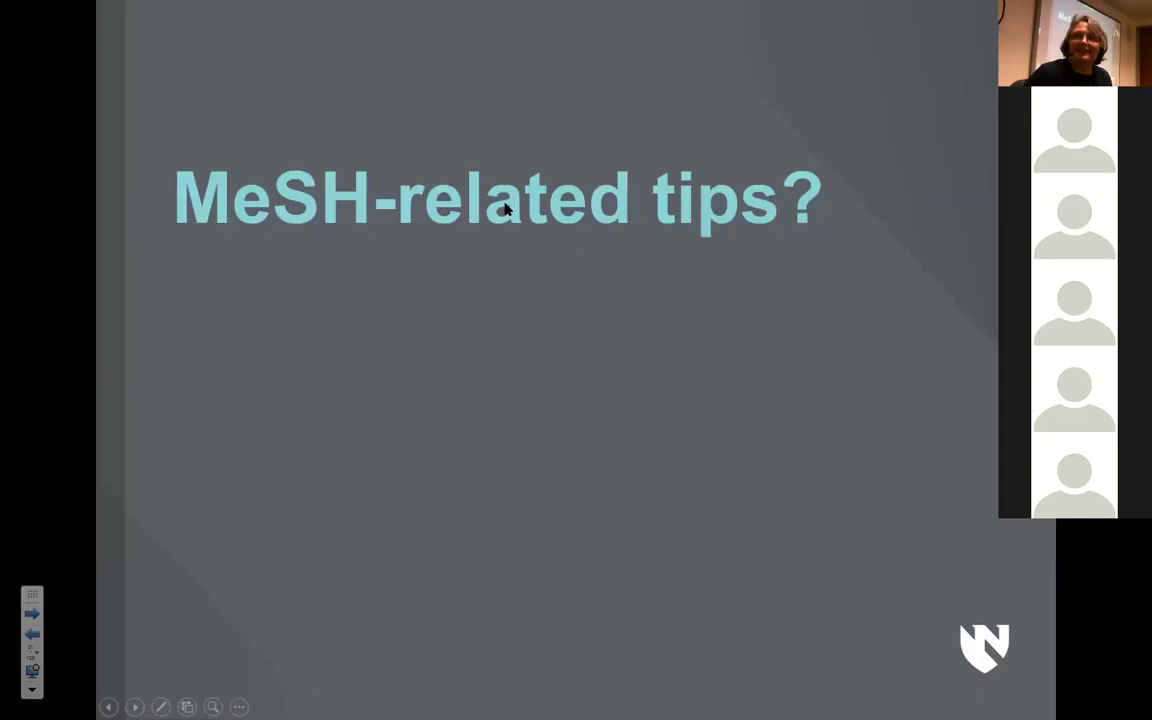
click(680, 520)
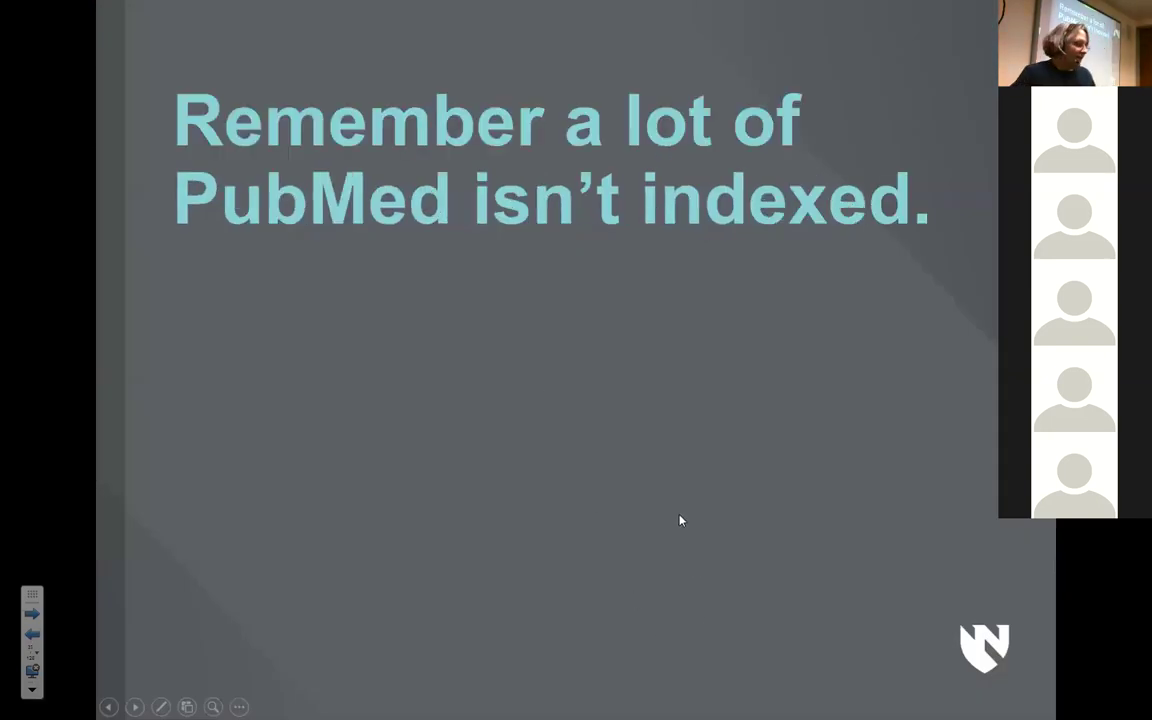
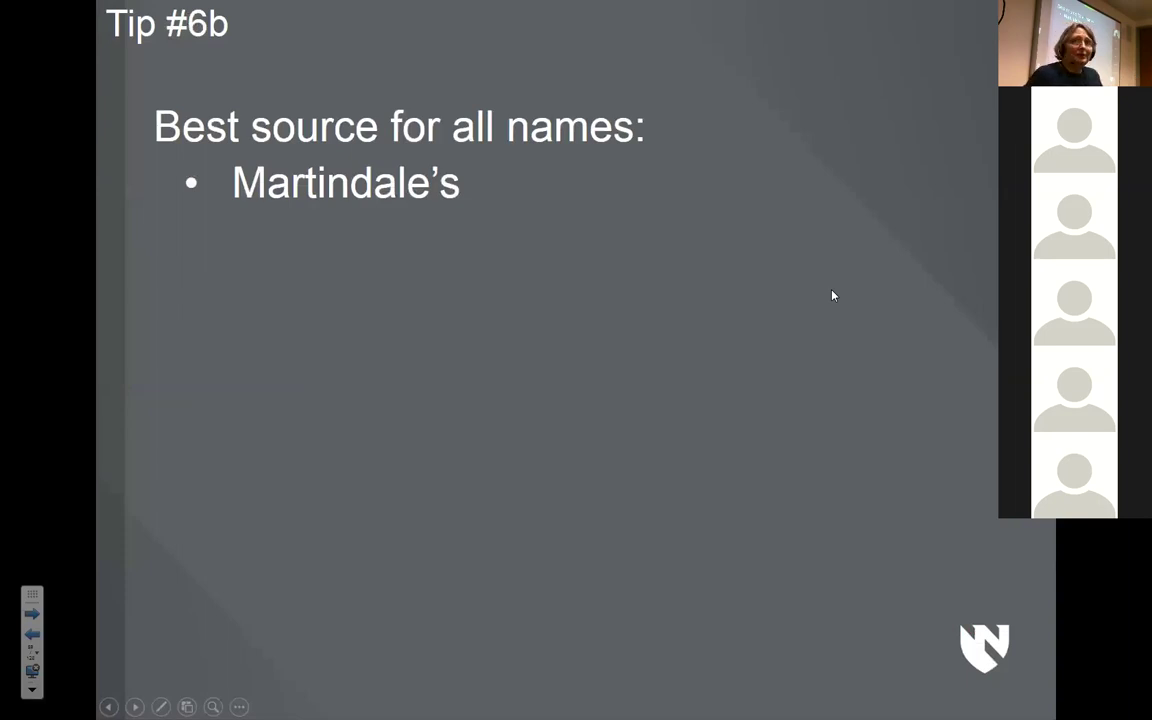
Step: Examine the Martindale Epoprostenol monograph in Lexicomp for its chemical name, CAS number, synonyms, international nonproprietary names and single-ingredient preparations
key(Right)
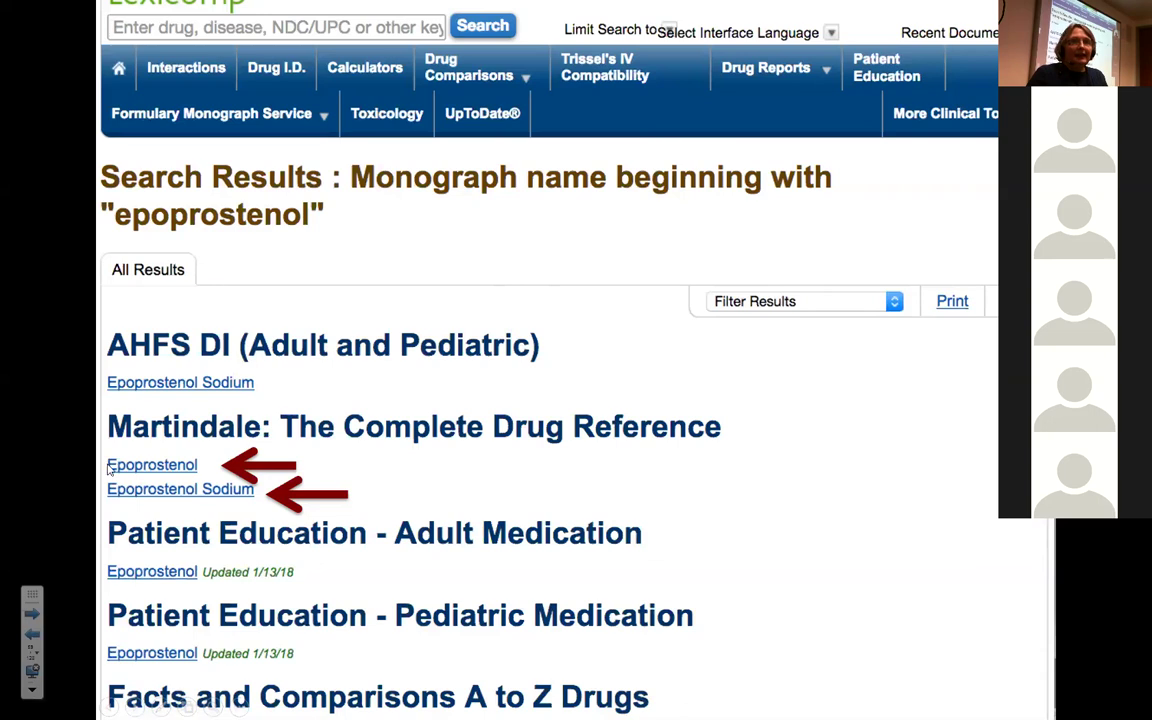
click(182, 473)
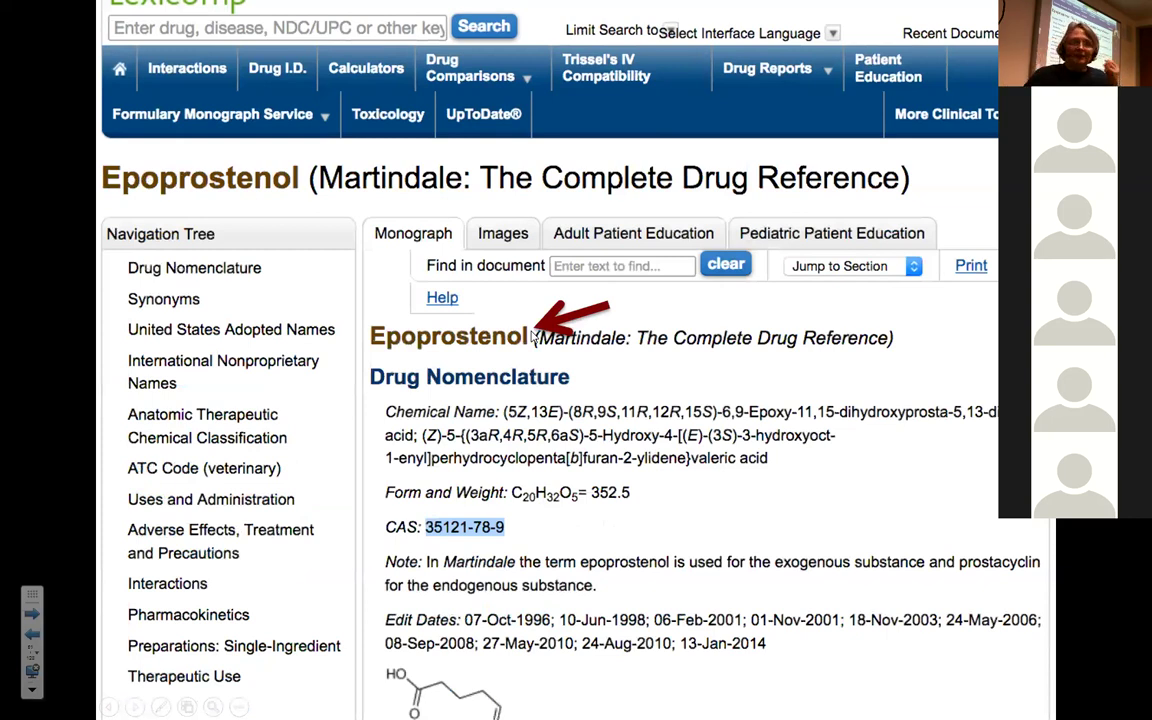
click(572, 410)
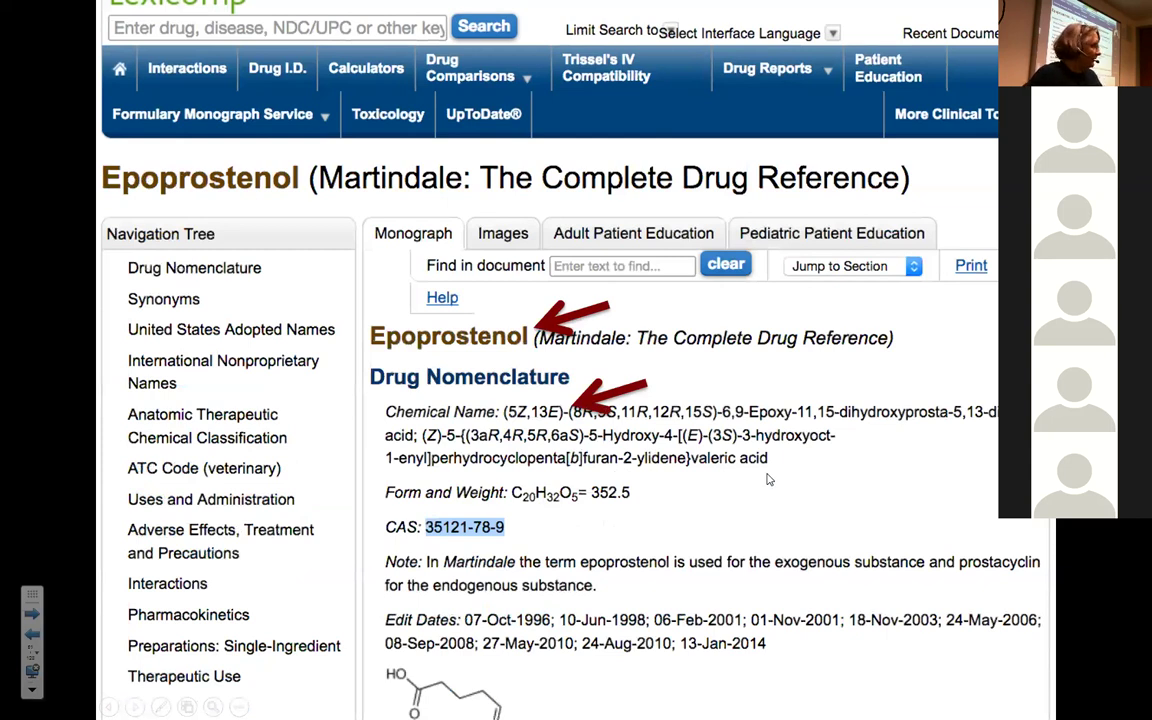
click(510, 533)
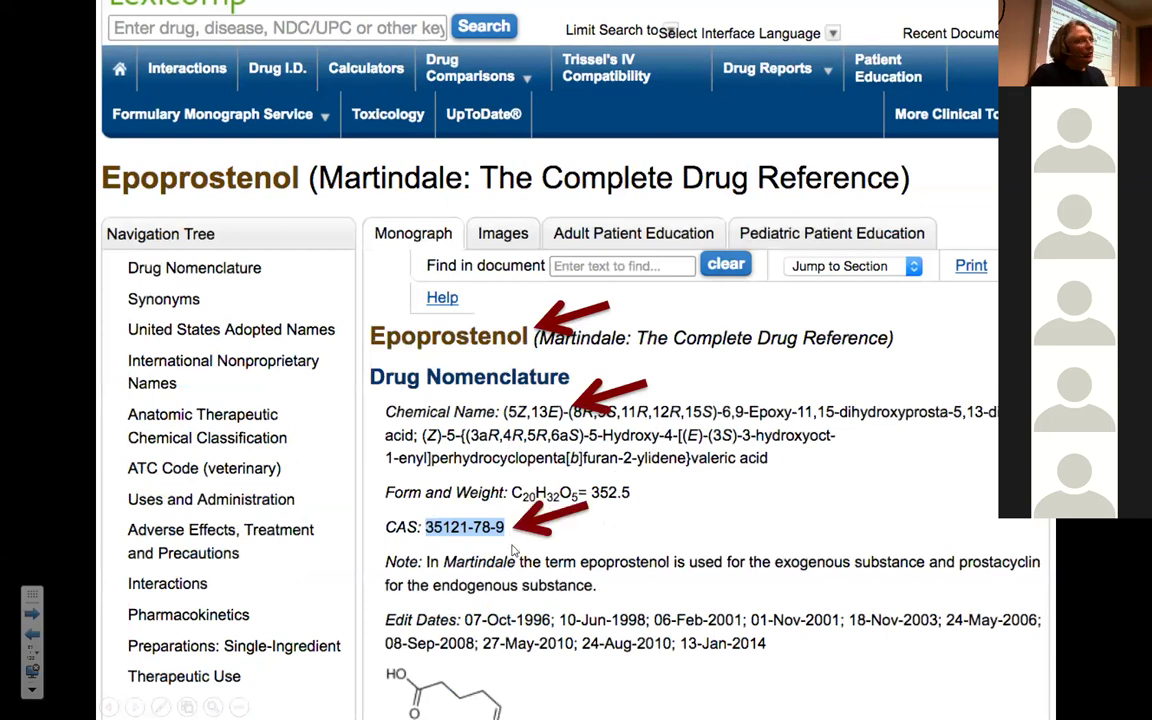
click(476, 517)
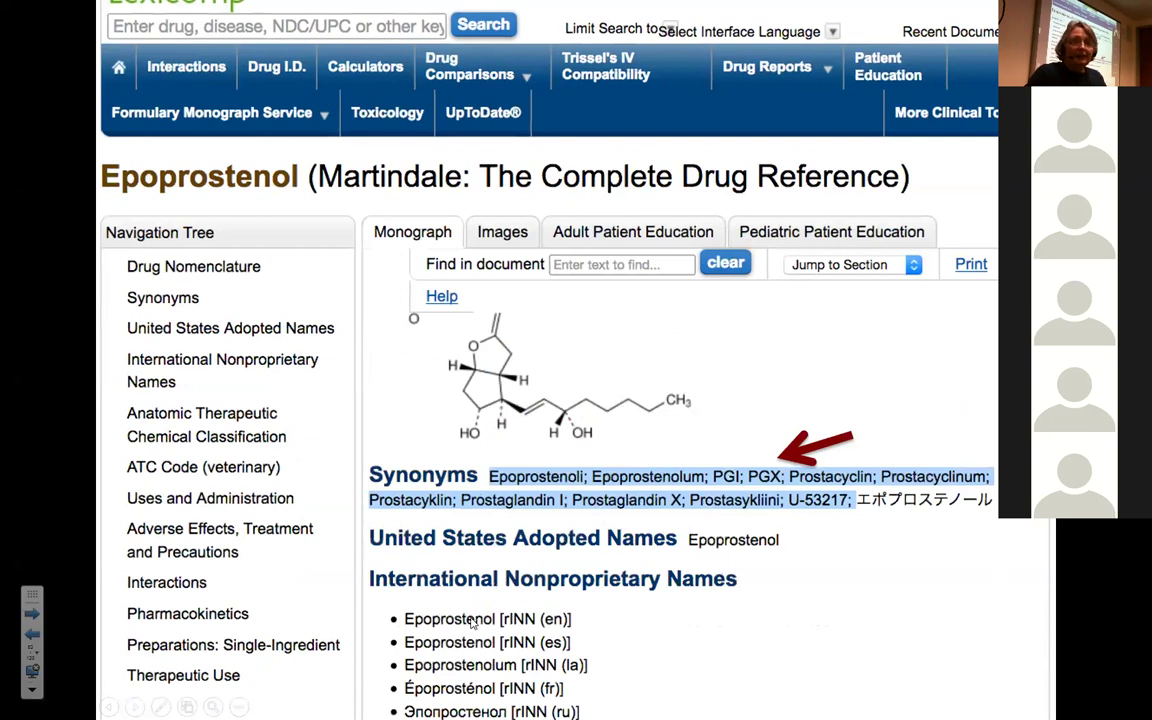
click(514, 684)
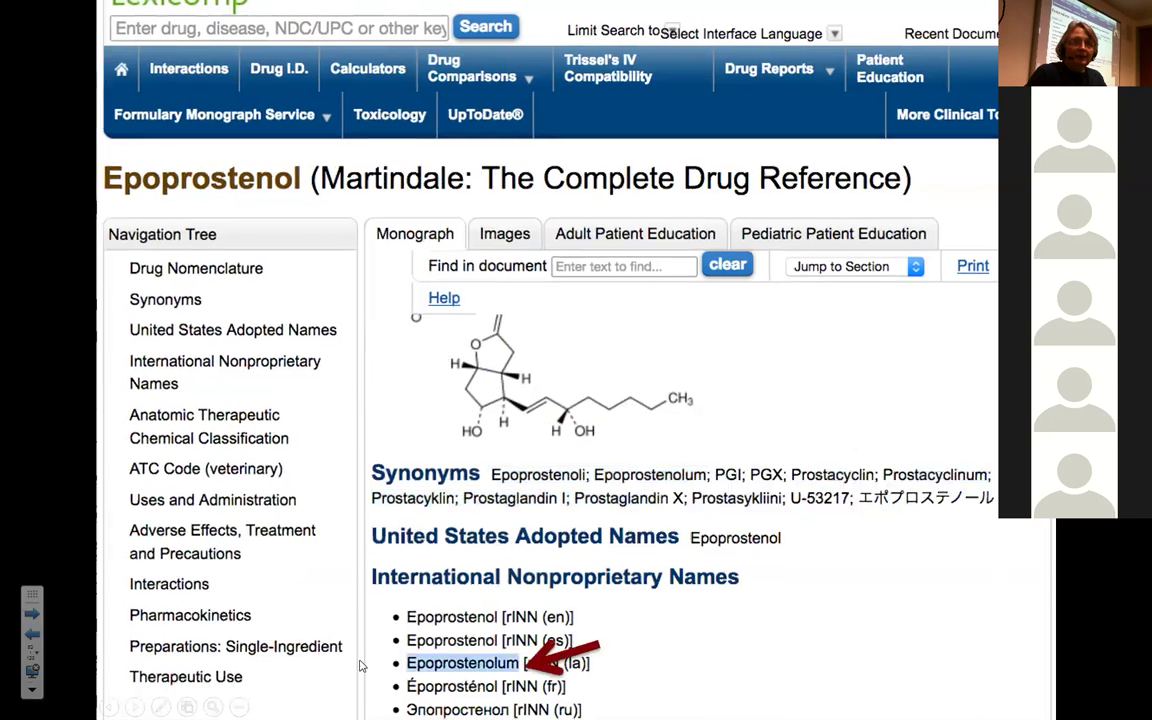
click(514, 676)
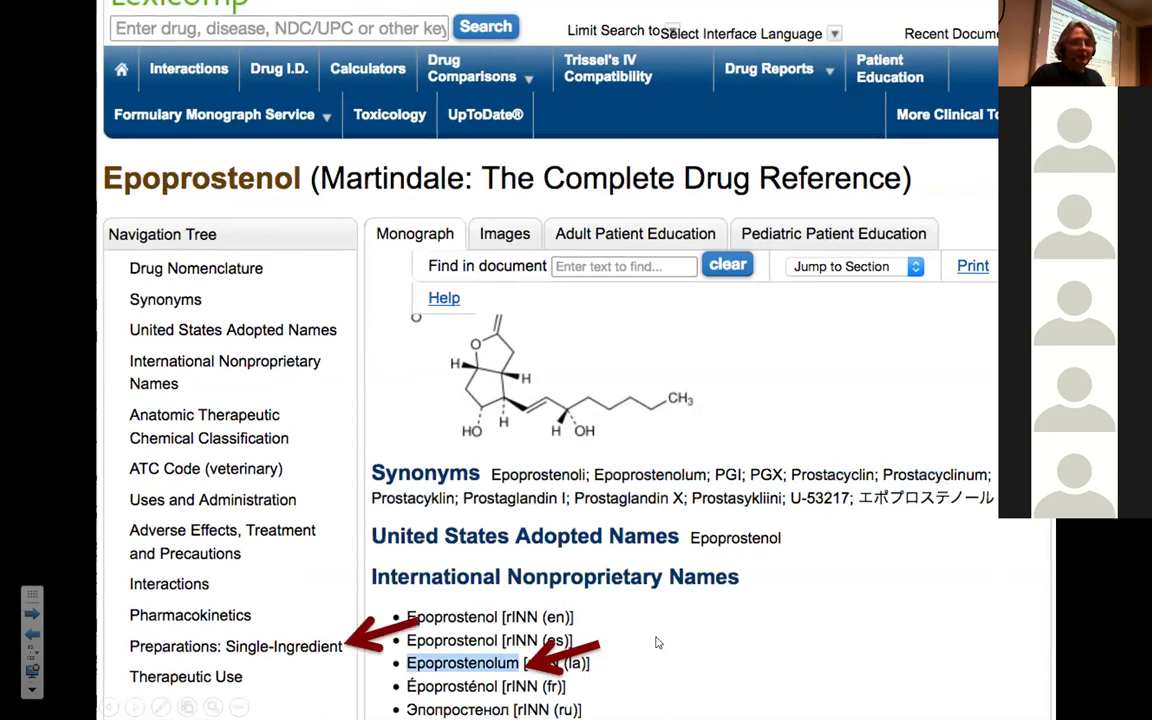
click(657, 643)
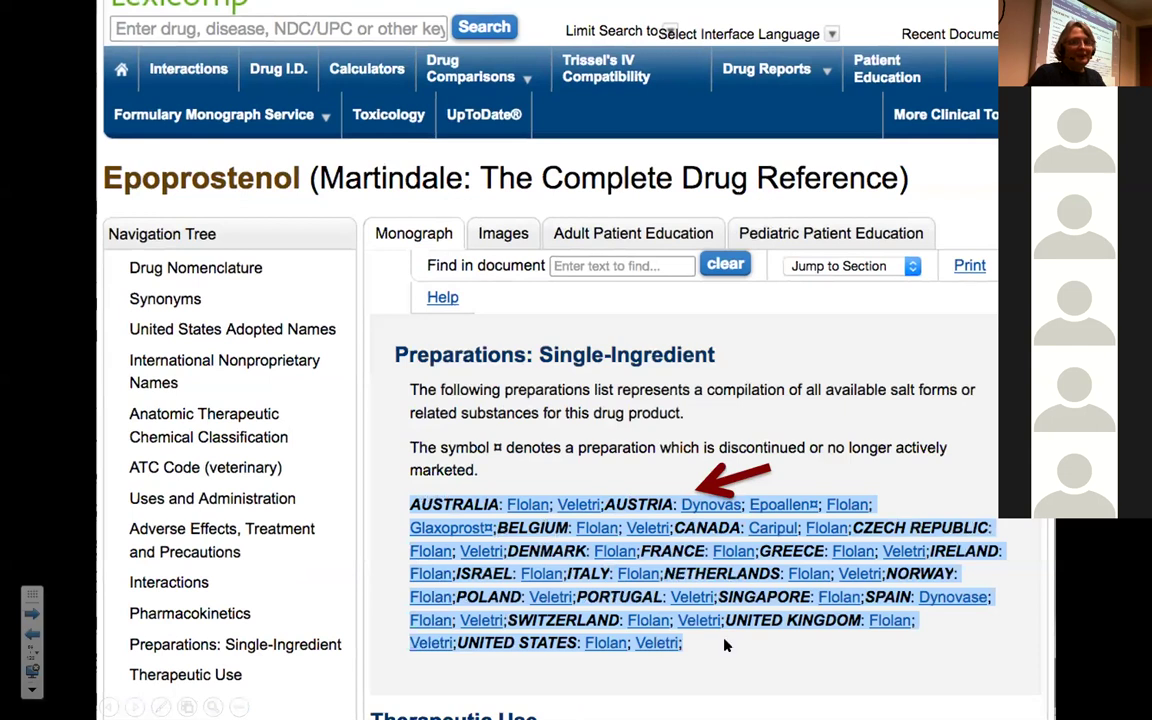
click(723, 666)
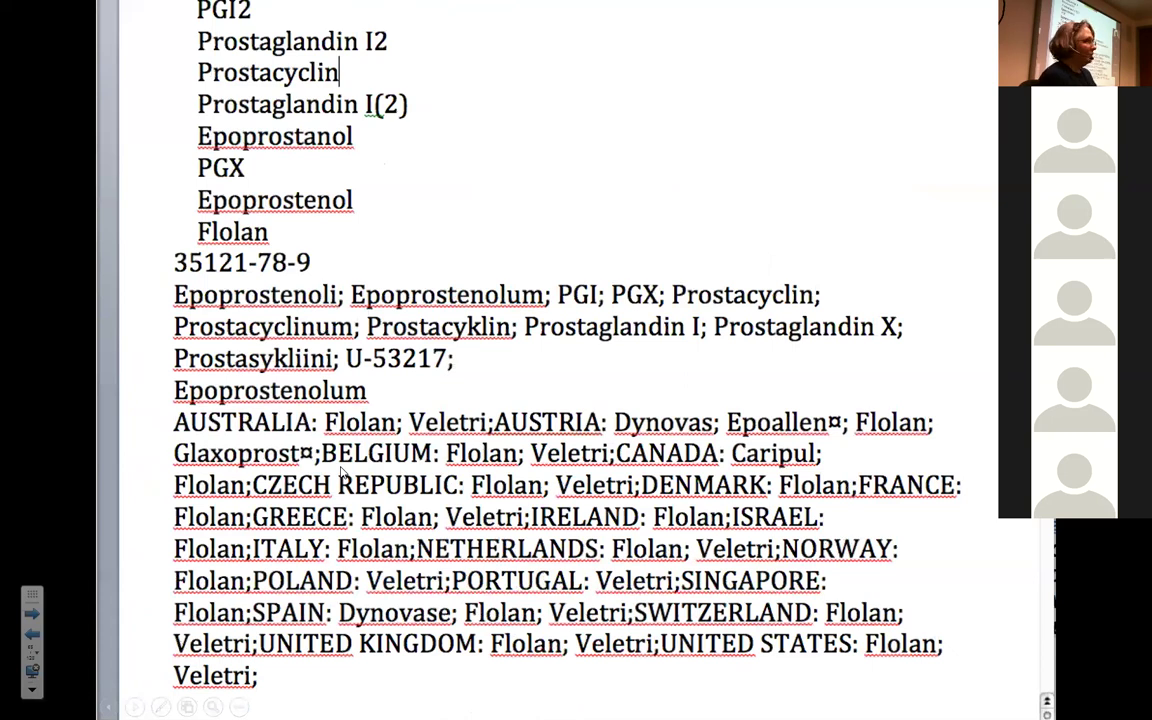
click(397, 448)
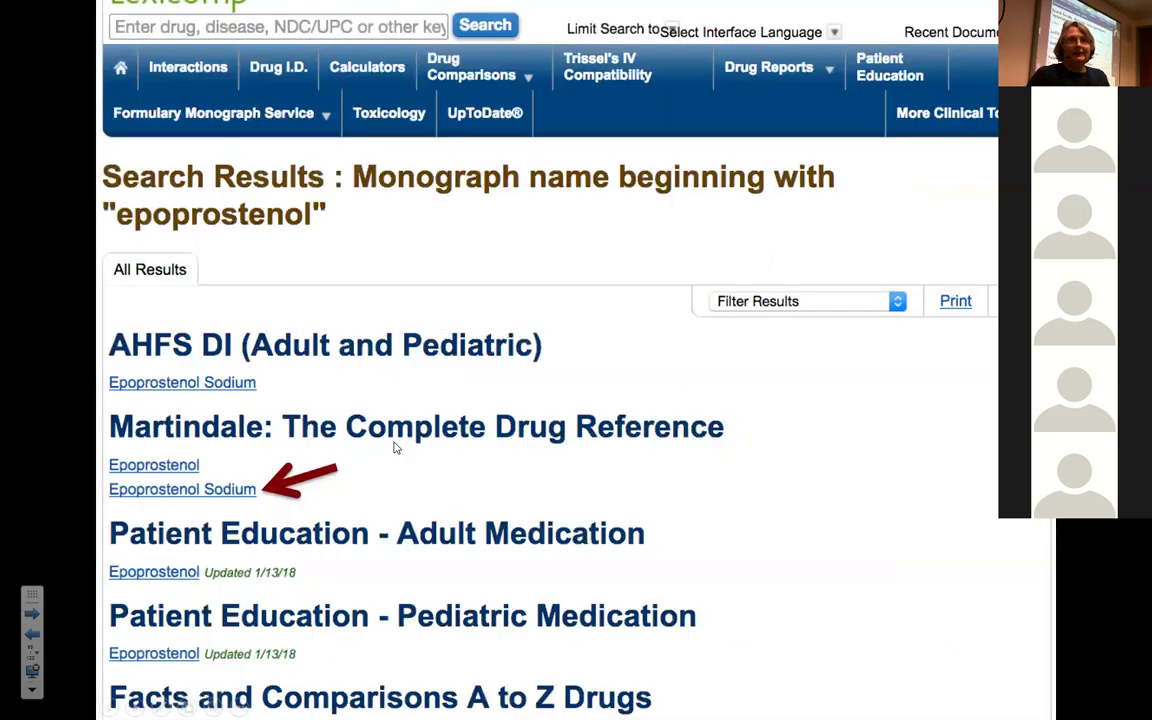
click(268, 498)
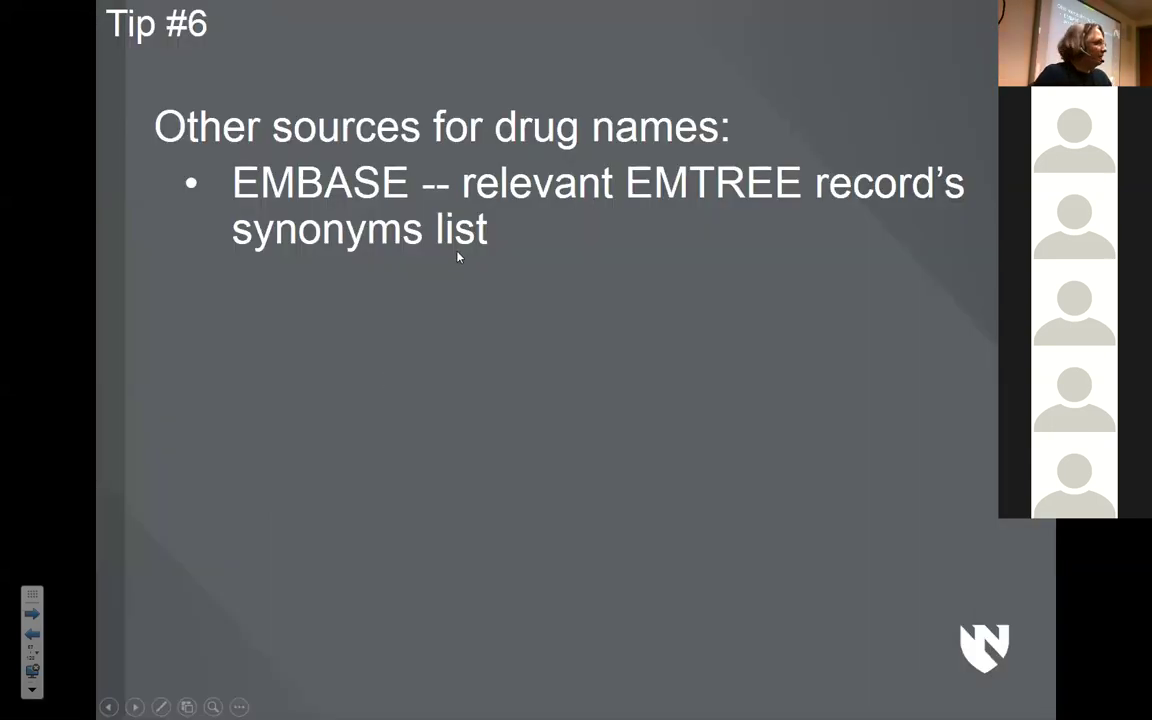
Step: Examine the synonyms in Embase's Emtree record for prostacyclin and the other names in SciFinder's epoprostenol substance record
click(481, 380)
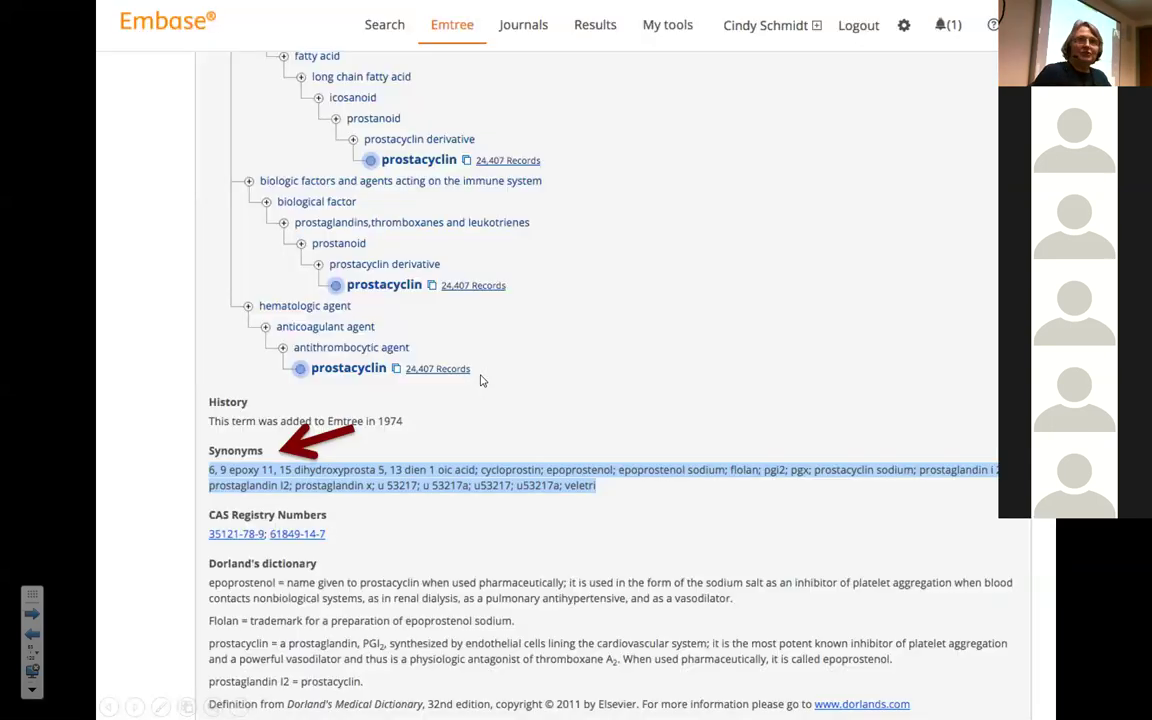
click(601, 526)
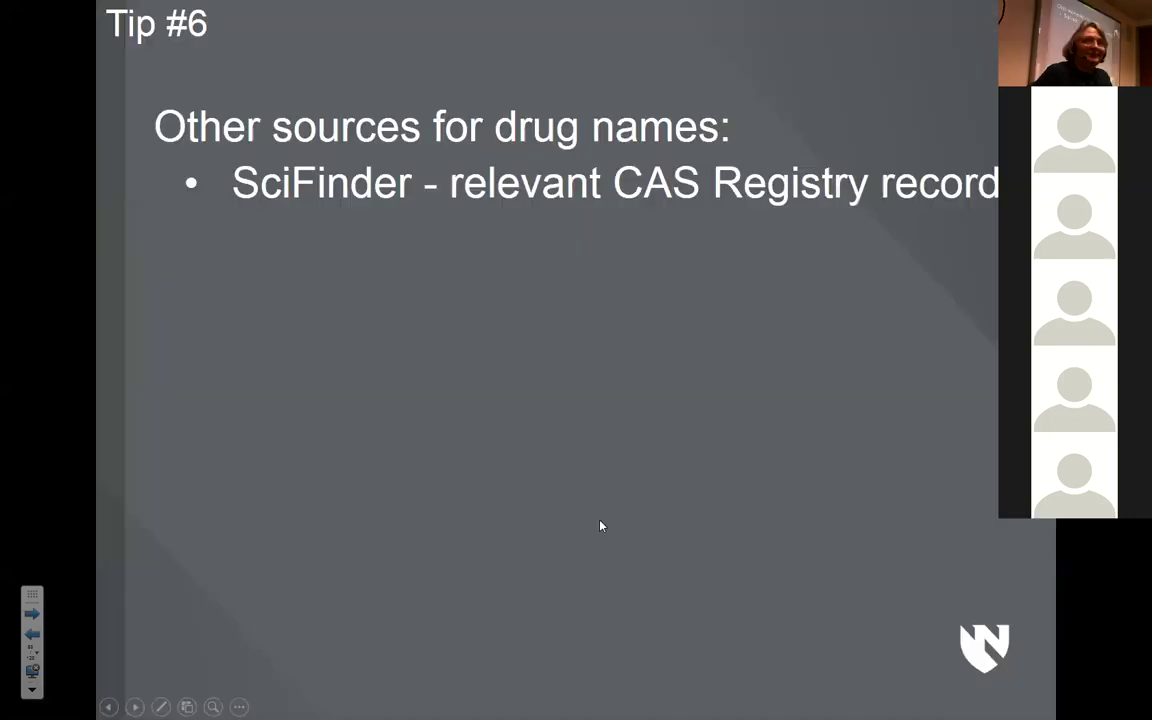
click(557, 331)
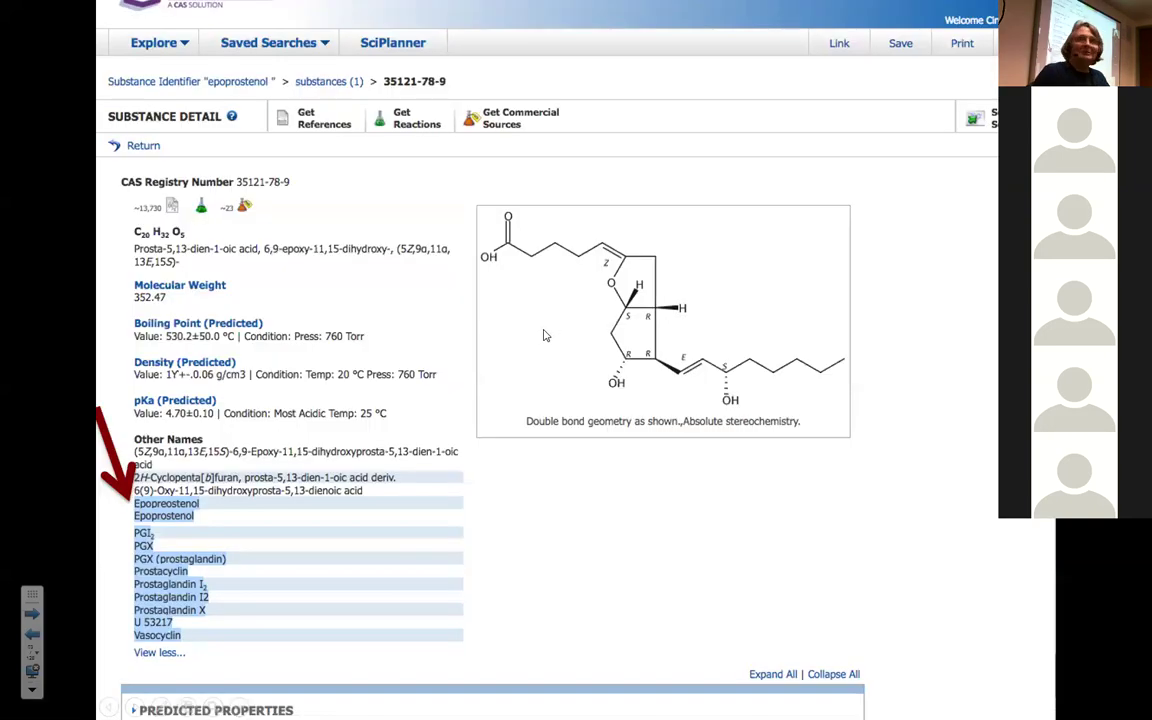
click(191, 636)
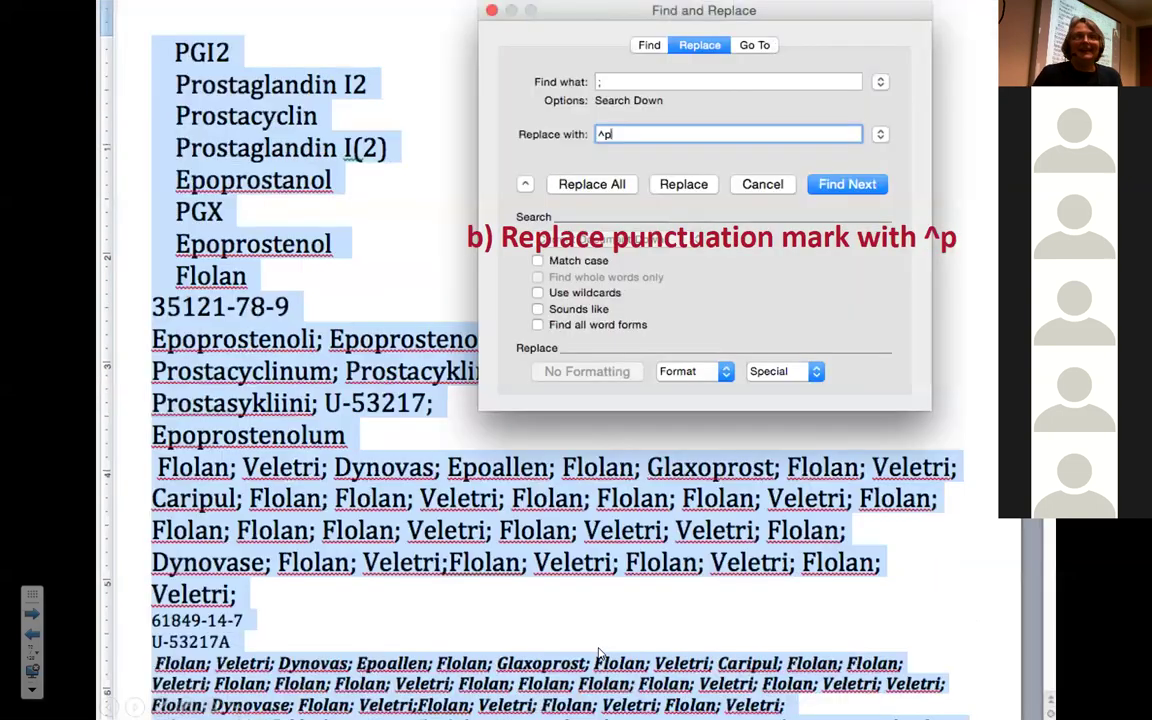
Step: Replace the semicolons in the Word drug-name list with ^p, and enclose the OR-combined terms in parentheses
click(538, 580)
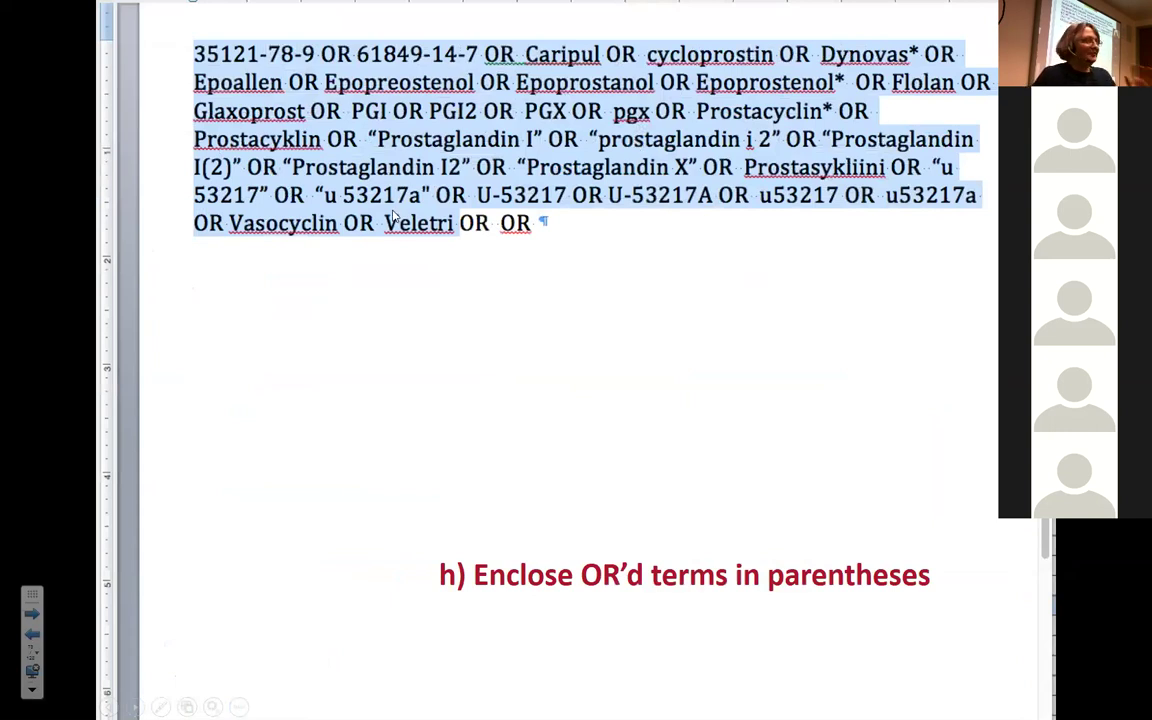
click(357, 379)
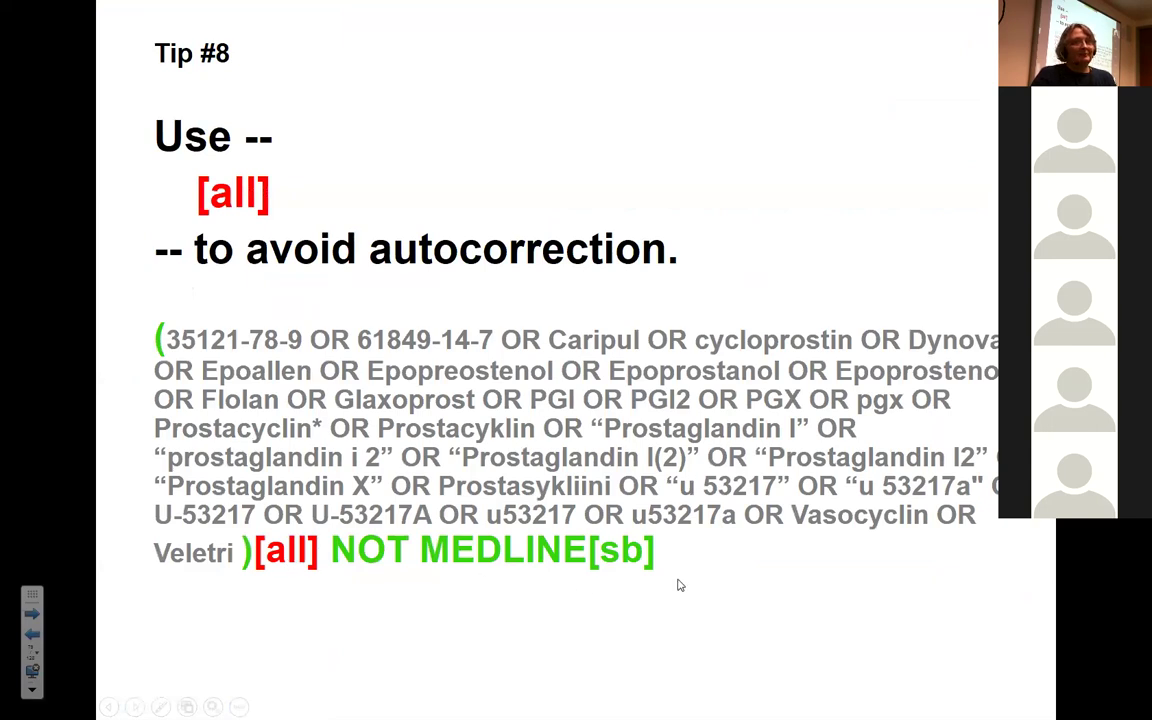
Step: Search PubMed for the parenthesized epoprostenol names tagged [all] NOT MEDLINE[sb]
key(Right)
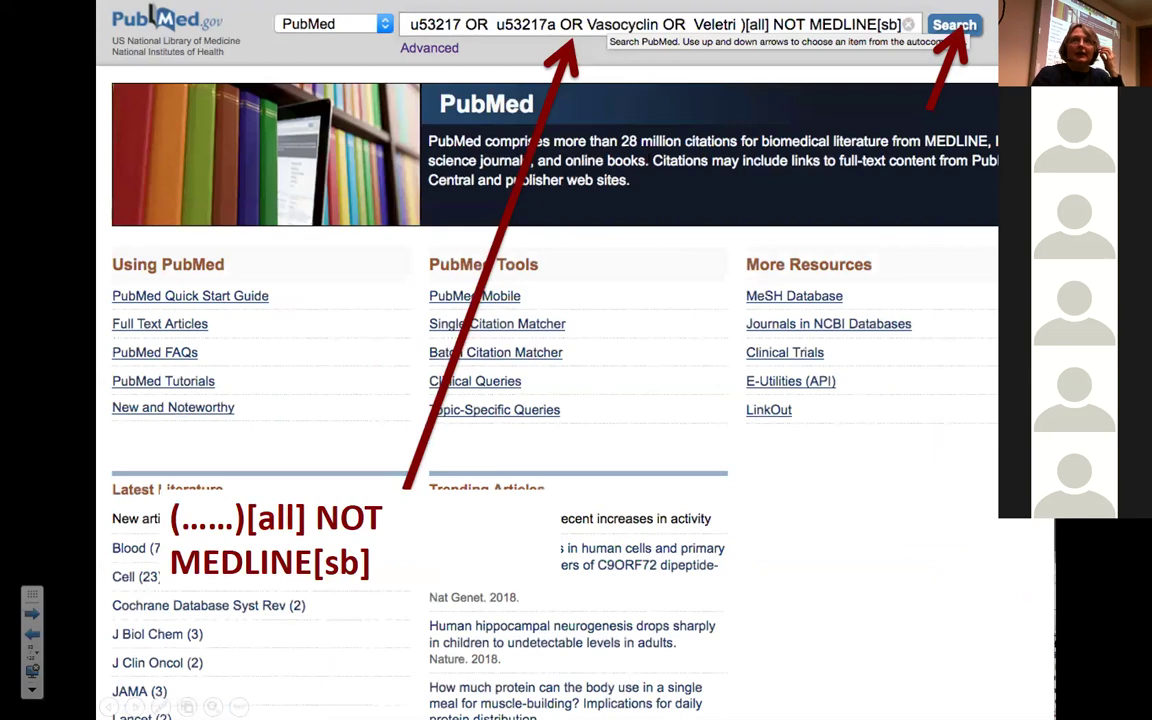
key(Right)
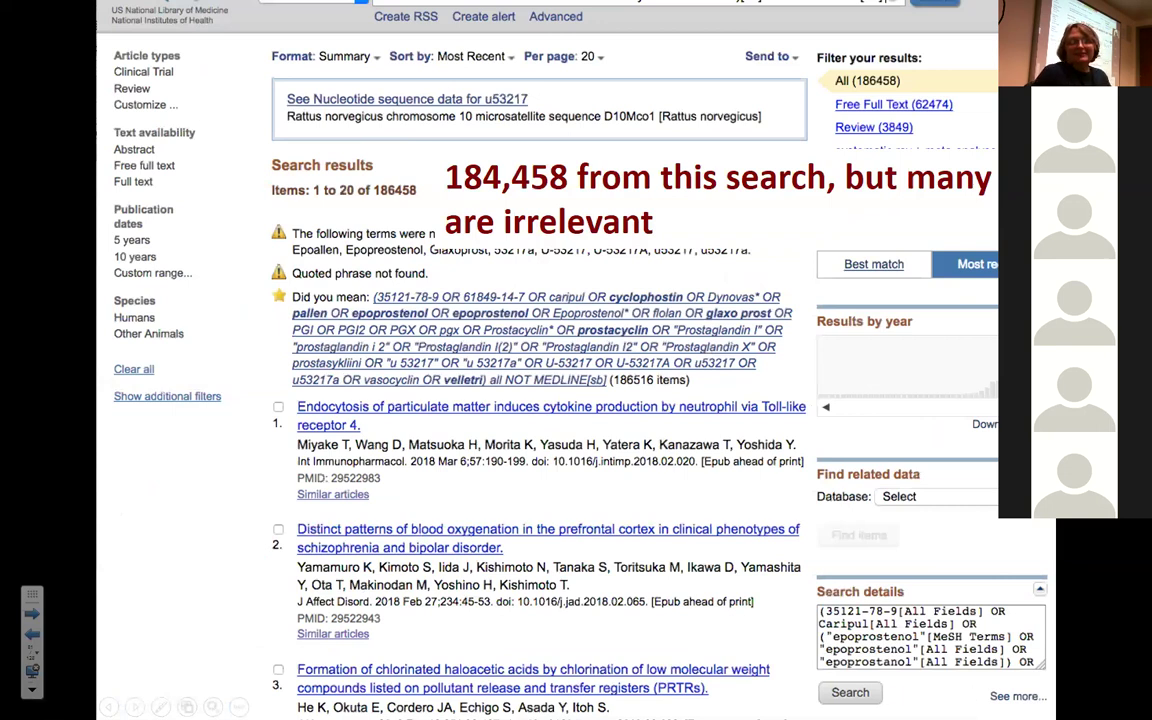
Step: Open the full search details of the epoprostenol name search to check phrases not found, quoted phrases not found and translations
key(Right)
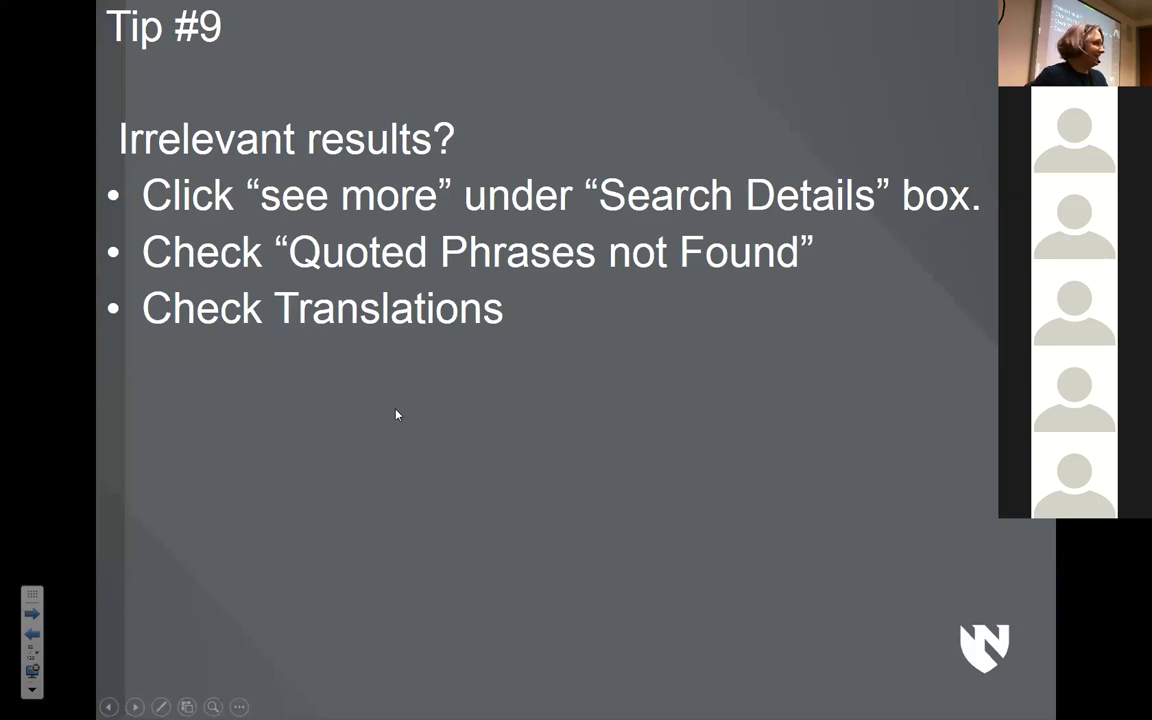
key(Right)
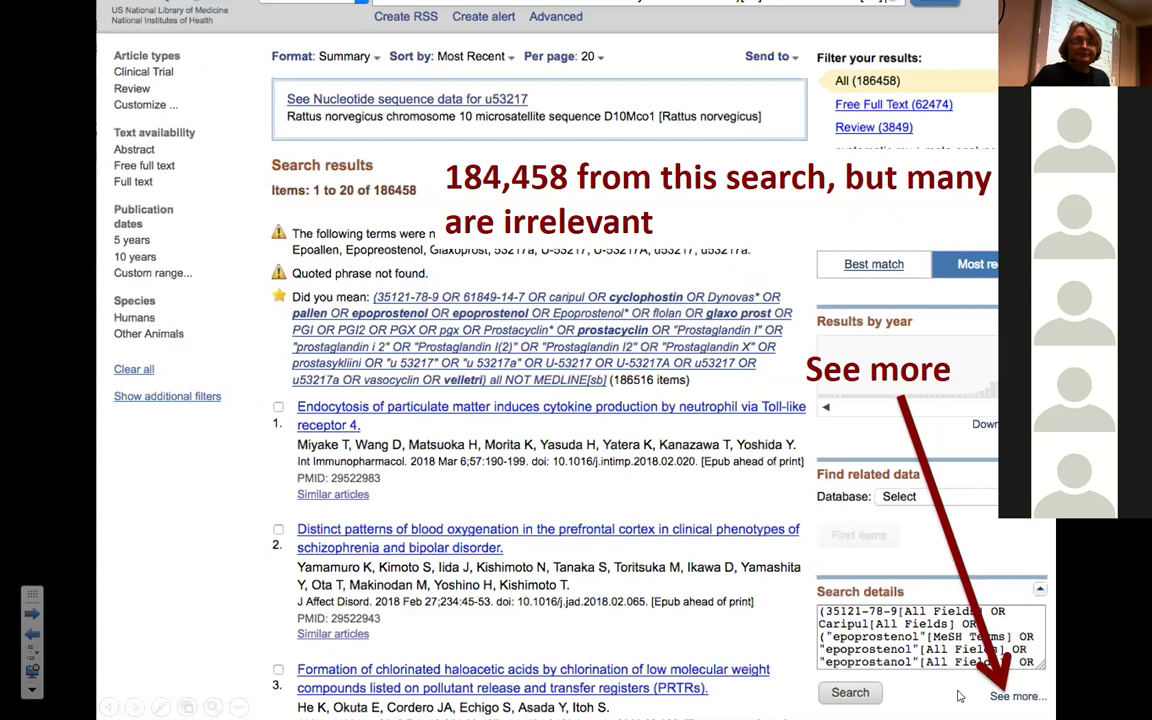
key(Right)
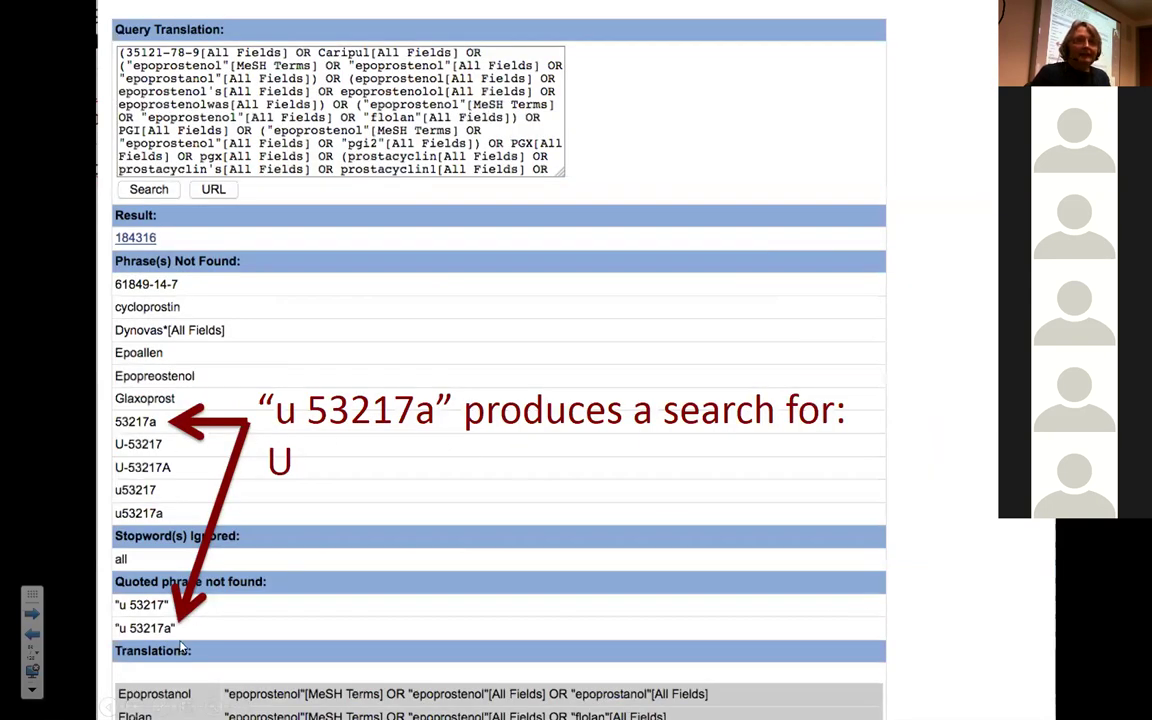
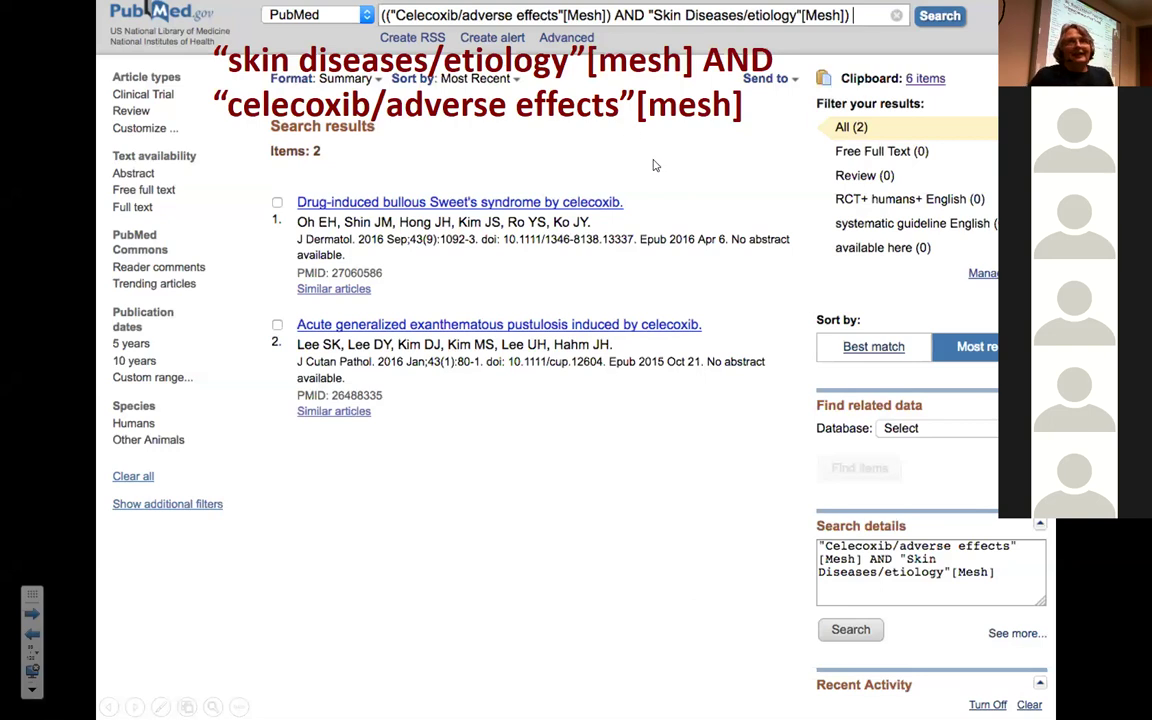
Step: Find similar PubMed articles for the results on celecoxib adverse effects and skin disease etiology, using PubMed as the related-data database
click(761, 158)
click(760, 235)
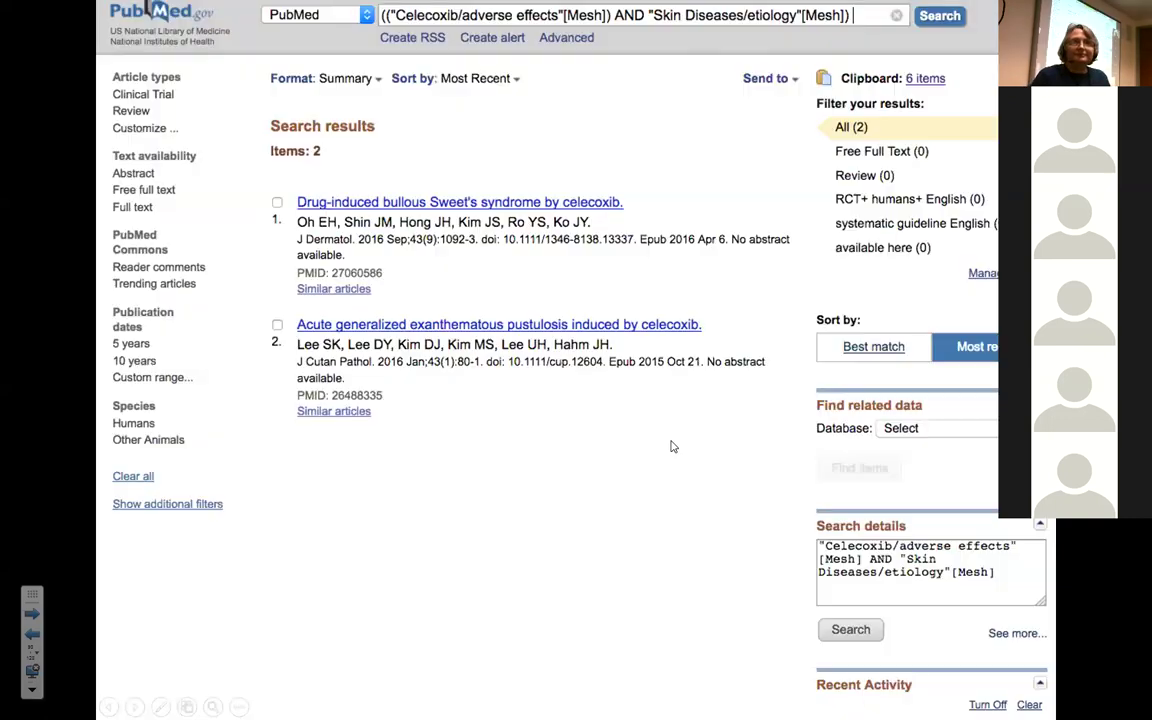
click(668, 448)
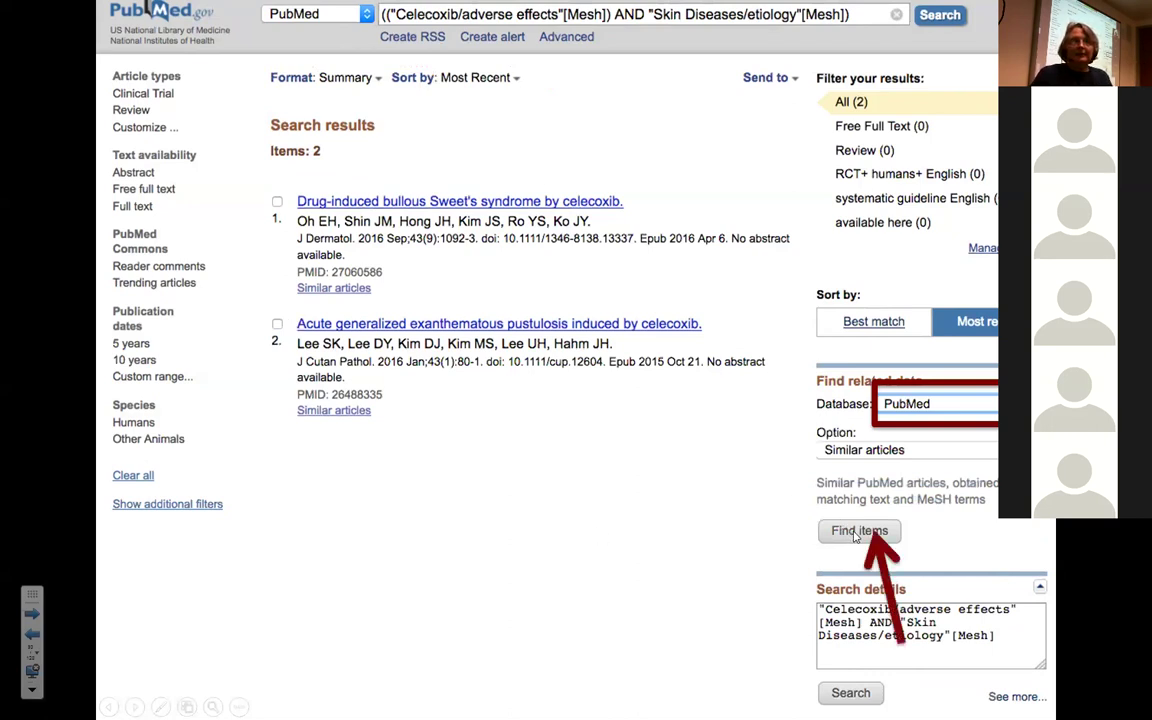
click(857, 533)
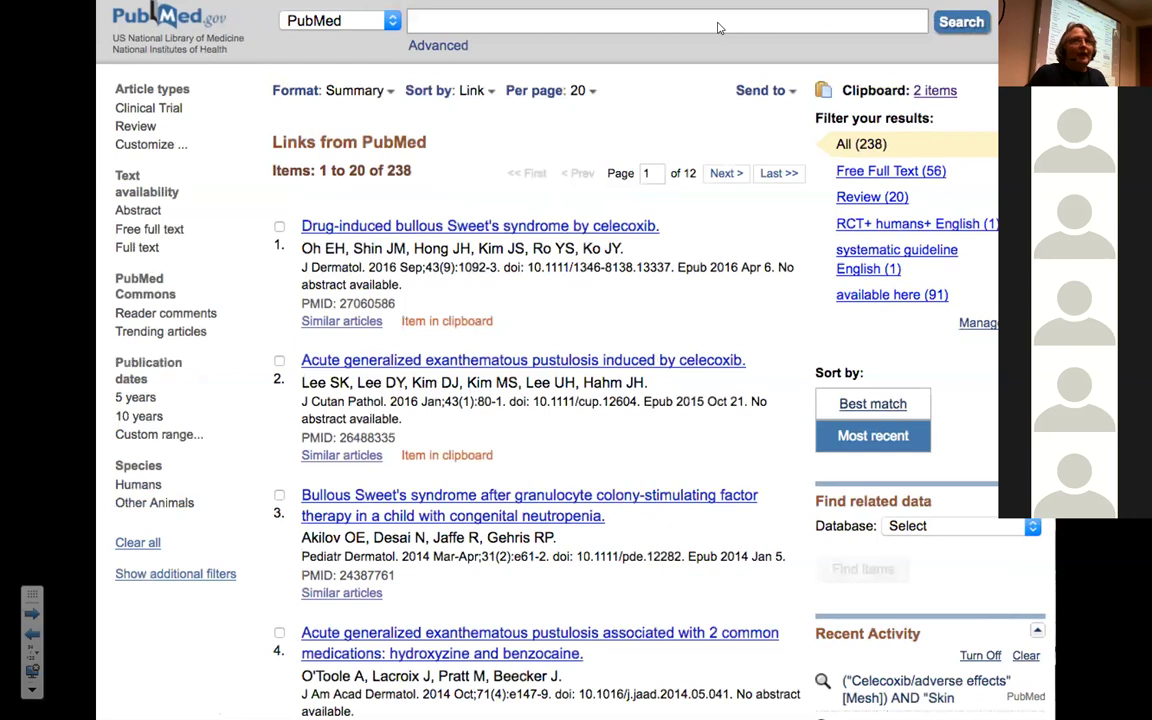
Step: Refine the similar-articles set in the Advanced Search Builder with #65 AND (celebrex OR celecoxib*) NOT #64 and run the search
key(alt+Tab)
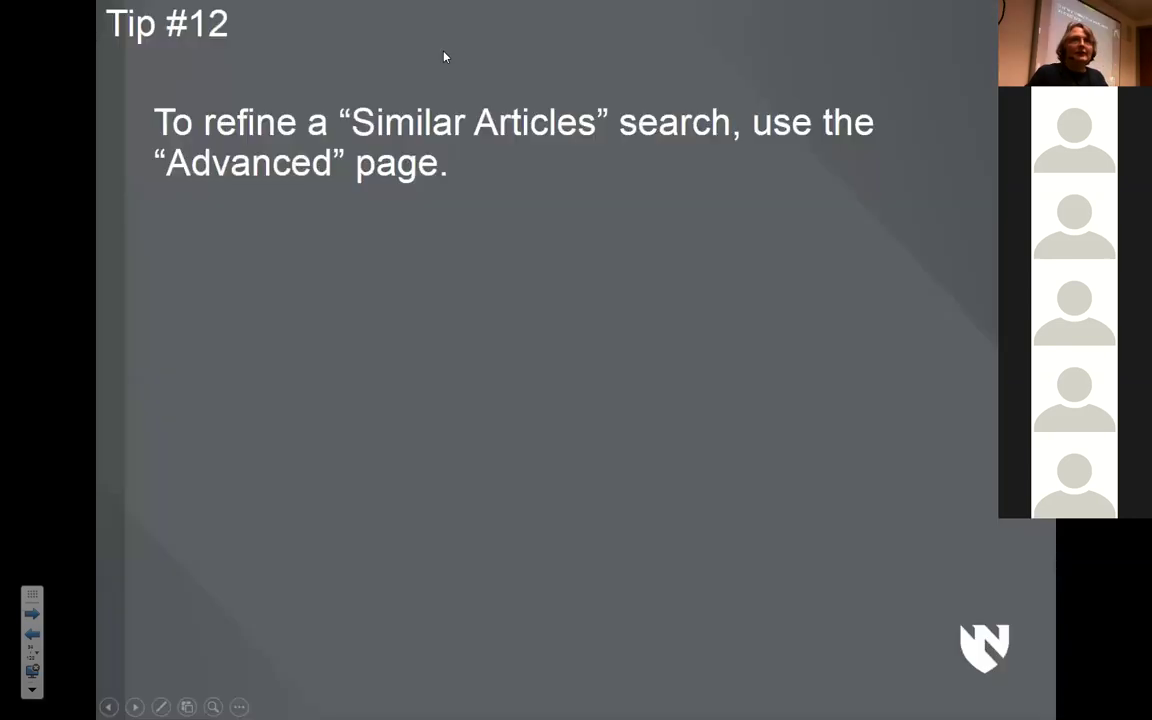
click(567, 452)
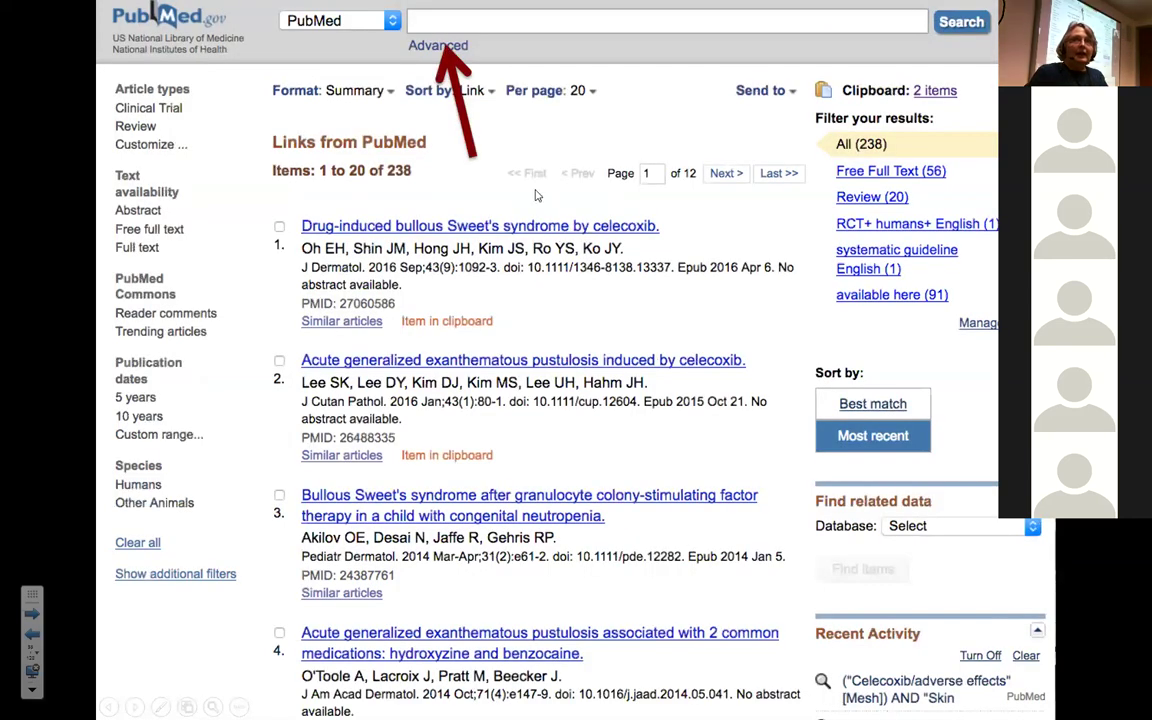
click(517, 48)
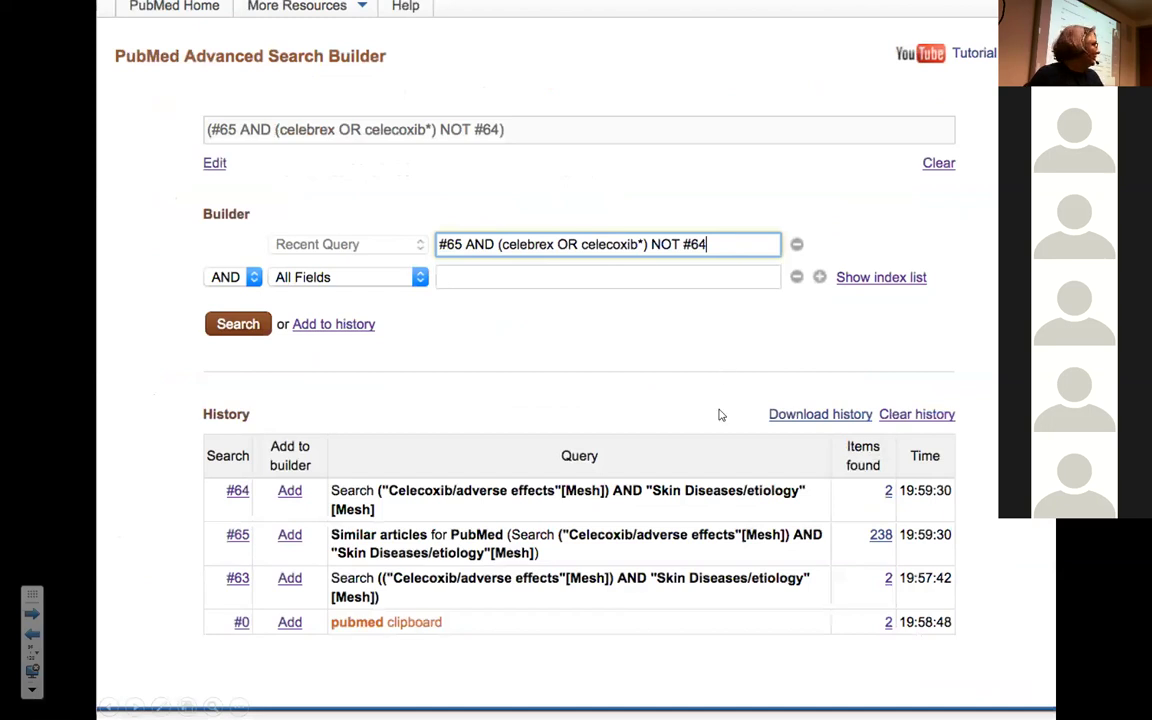
key(Return)
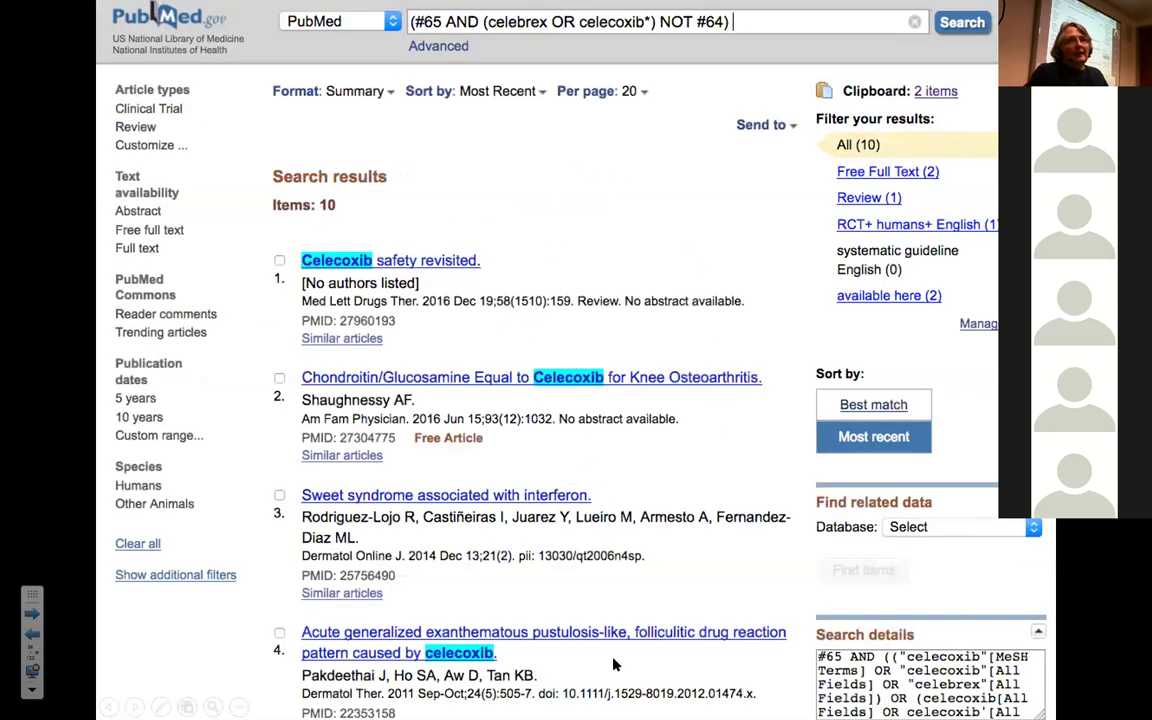
Step: Select five relevant search results, including articles 4, 5 and 6, and add them to the PubMed clipboard
scroll(613, 259, down, 6)
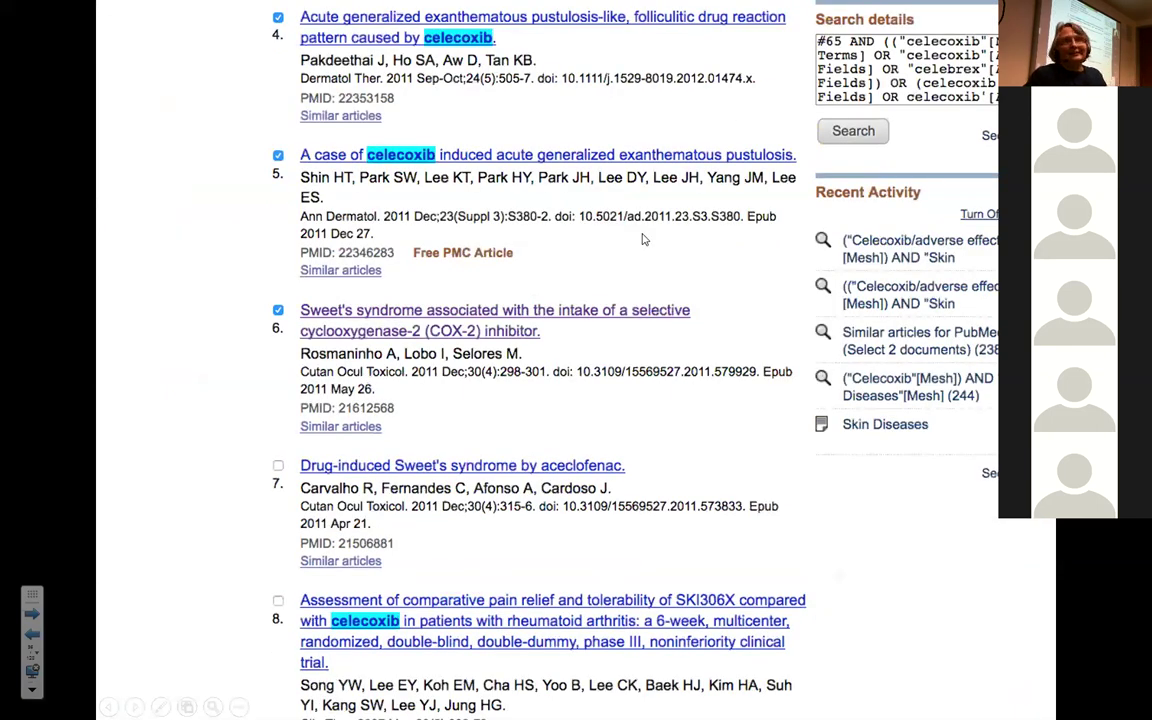
scroll(630, 300, down, 5)
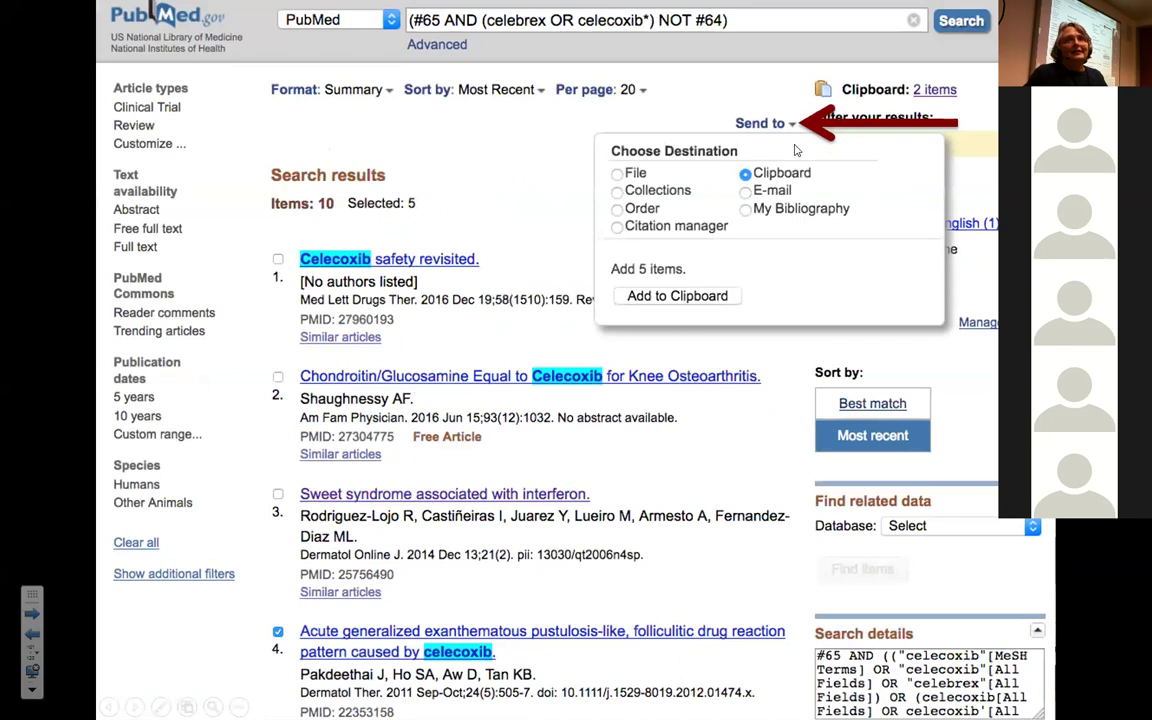
click(677, 295)
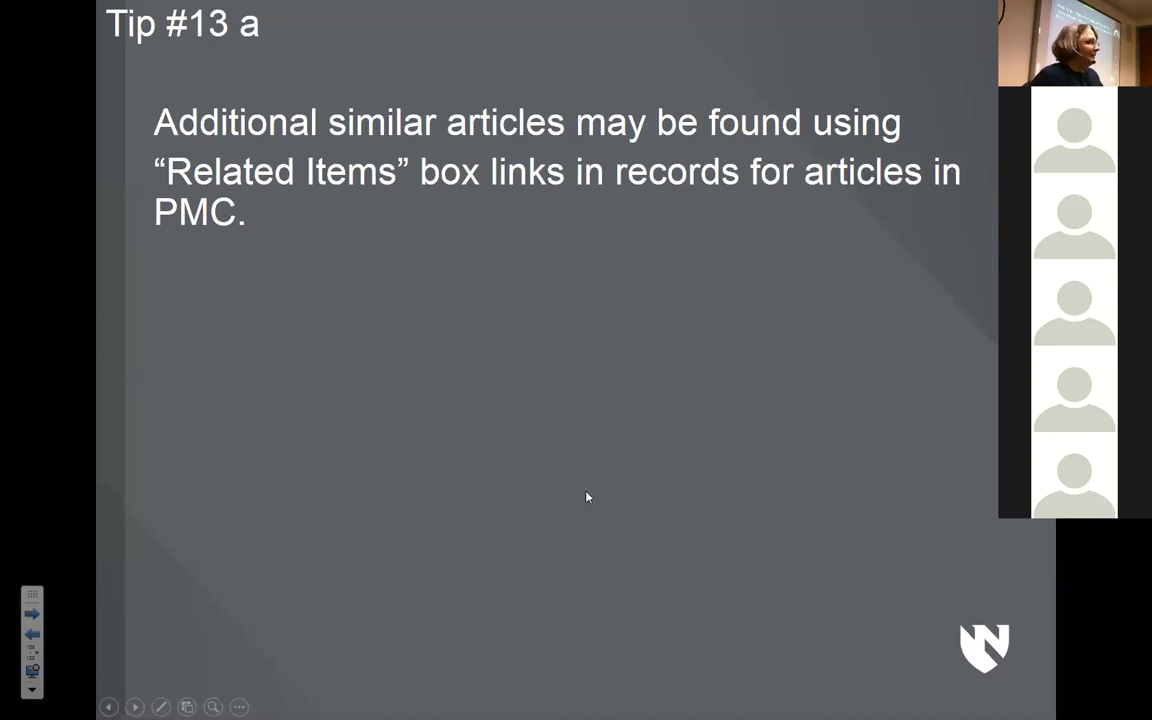
Step: Open the clipboard article on DRESS syndrome induced by celecoxib and anti-tuberculosis drugs, and examine its related-information links, including Cited in PMC
click(573, 399)
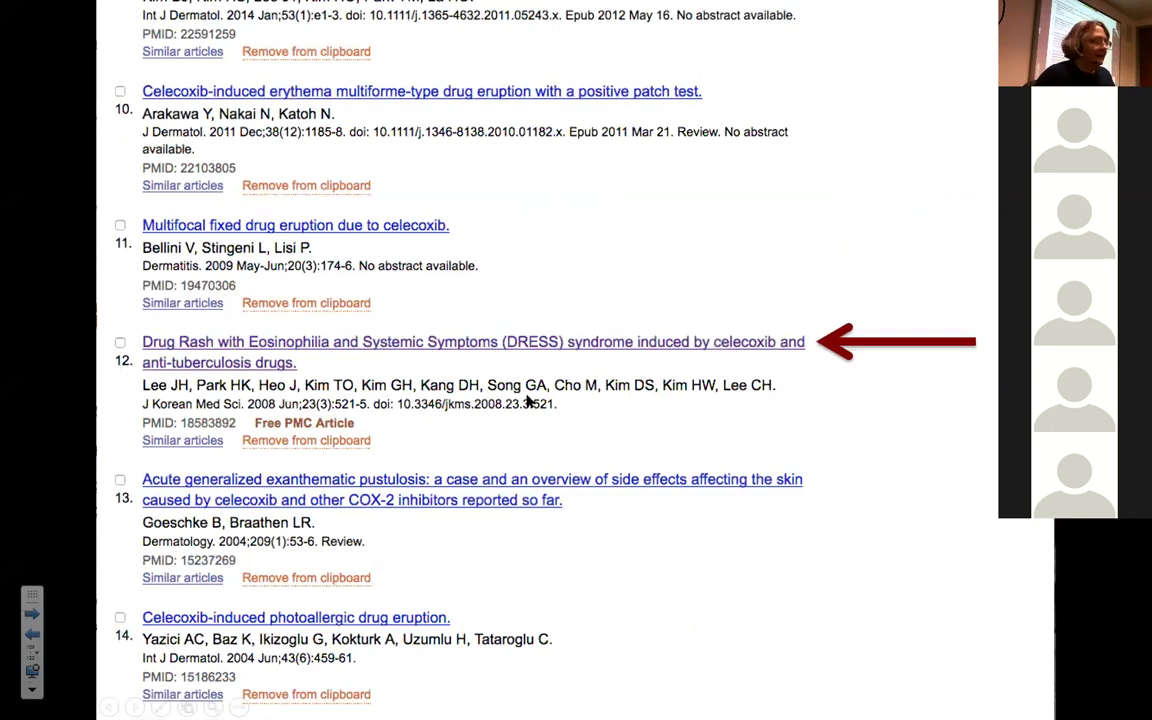
click(585, 345)
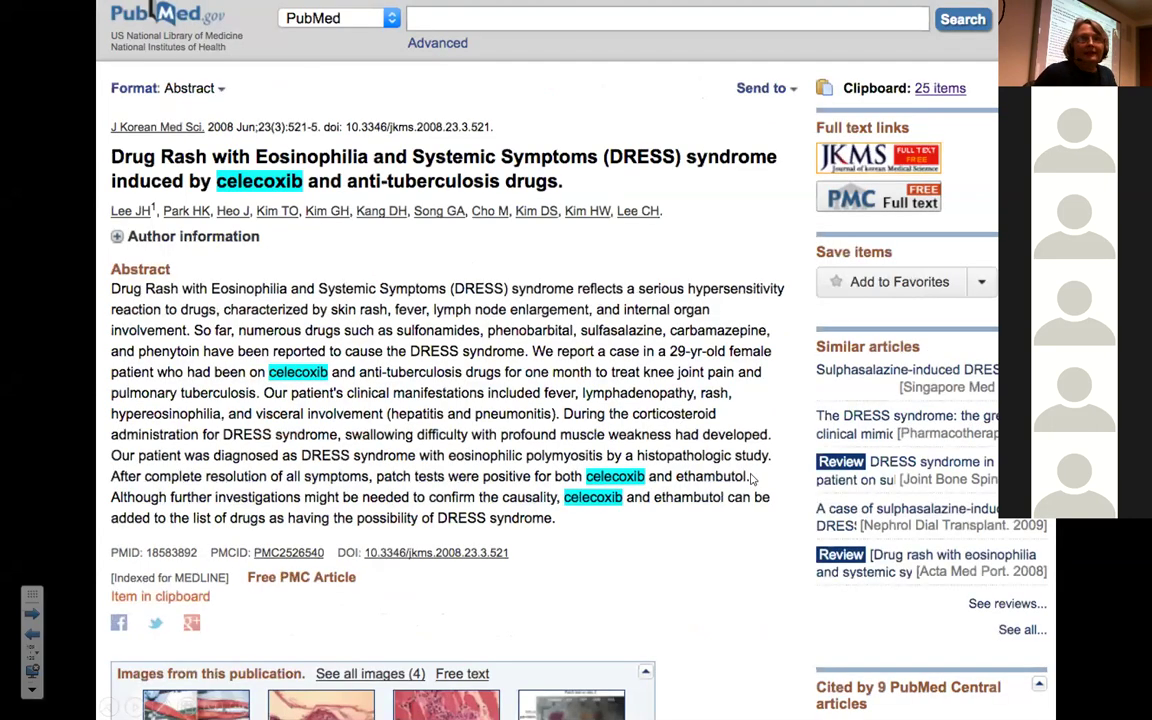
click(787, 638)
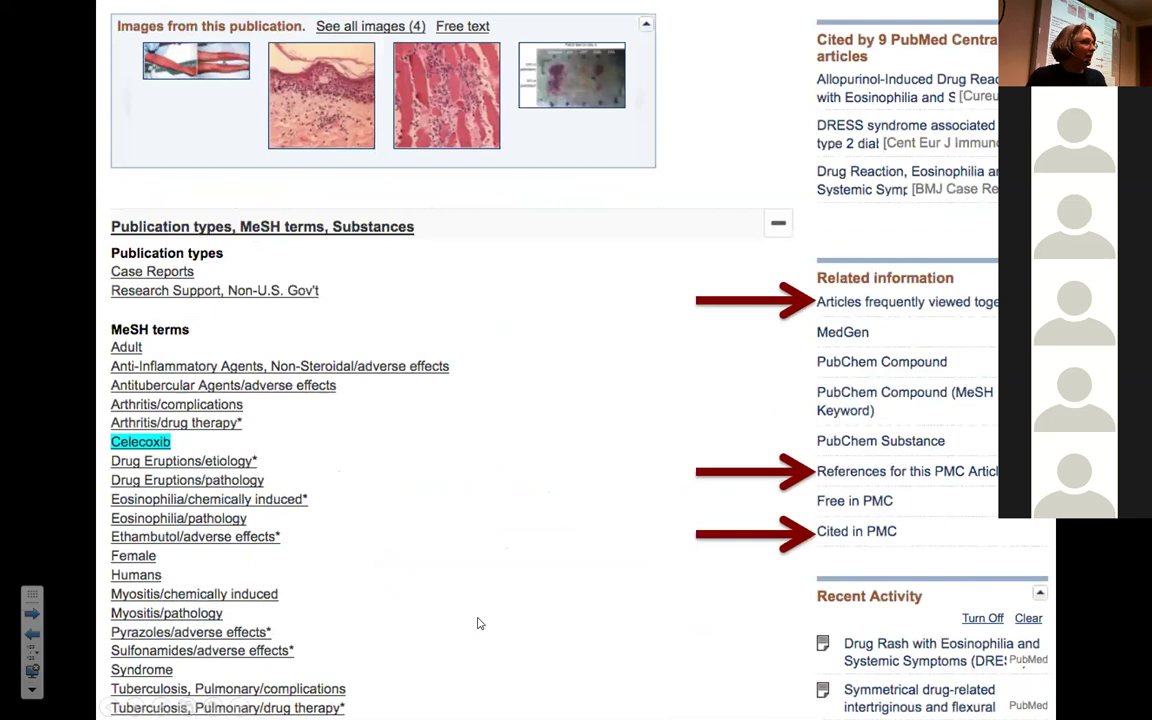
click(873, 536)
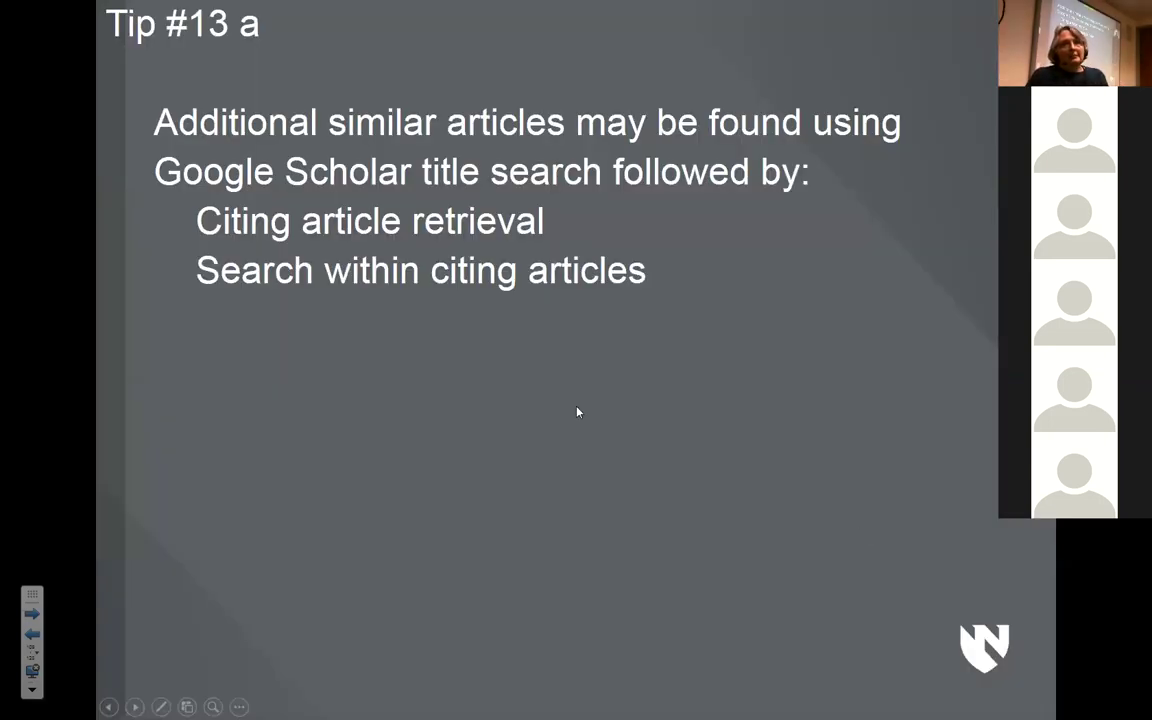
Step: Search Google Scholar for the quoted title of the celecoxib DRESS syndrome article and open the list of articles citing it
click(382, 237)
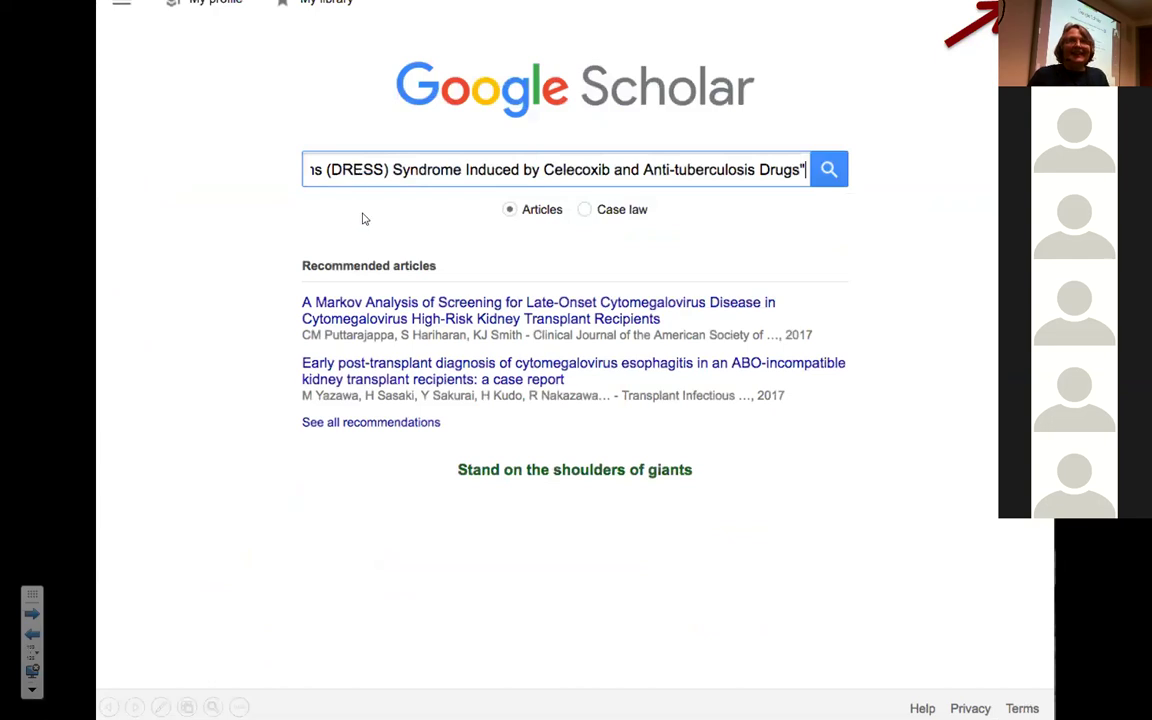
click(365, 219)
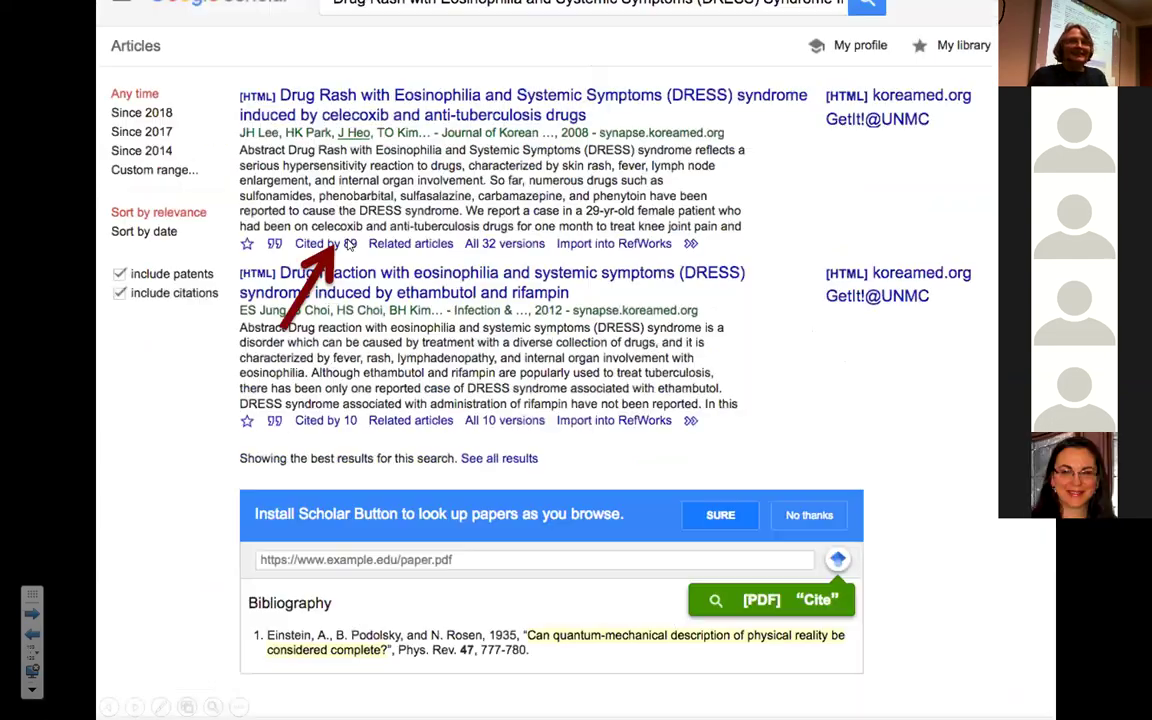
click(350, 243)
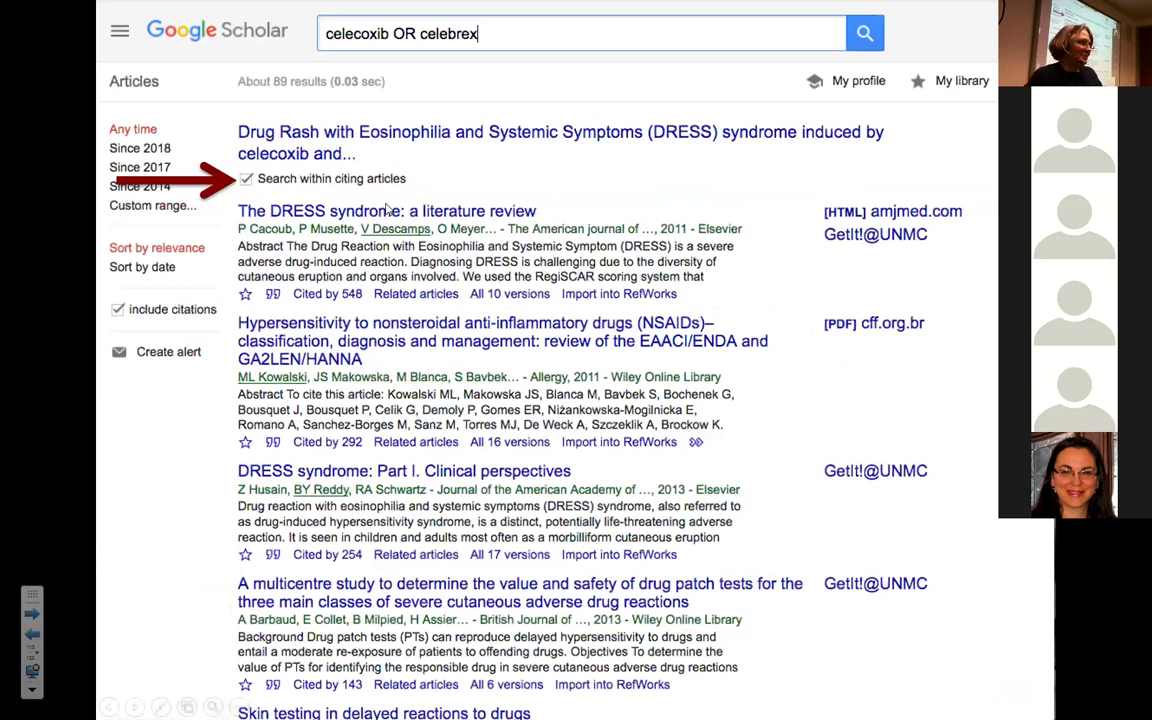
Step: Search within the citing articles for celecoxib OR celebrex
click(394, 282)
click(418, 333)
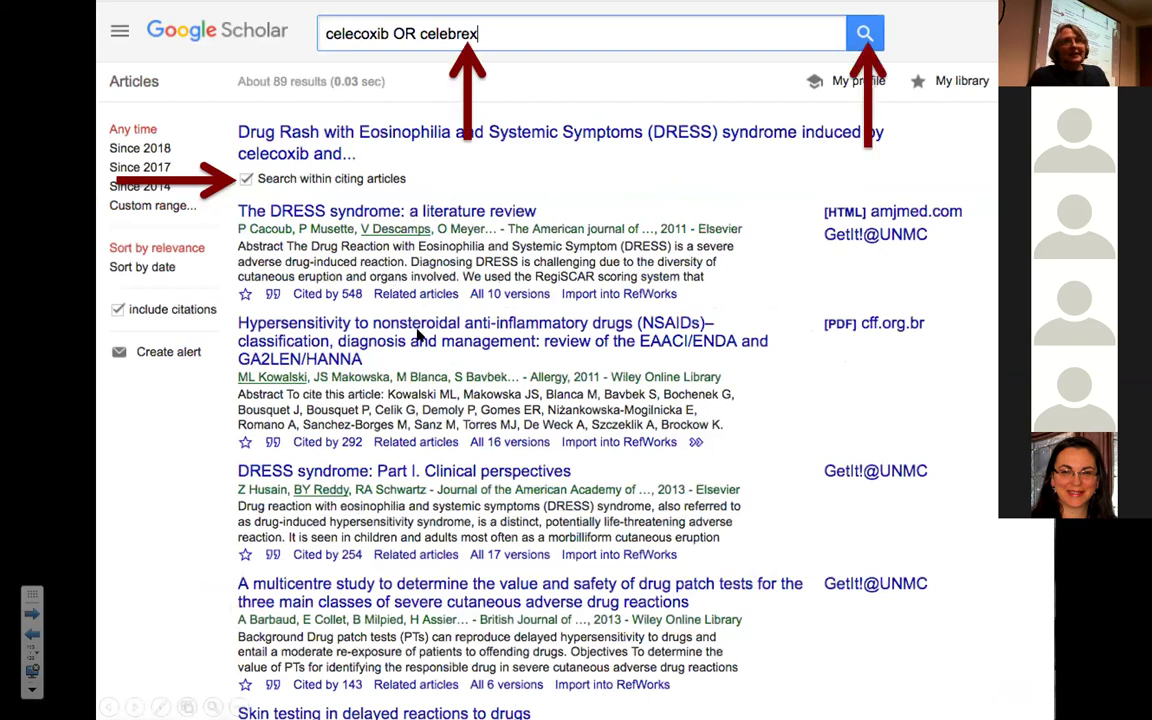
click(418, 335)
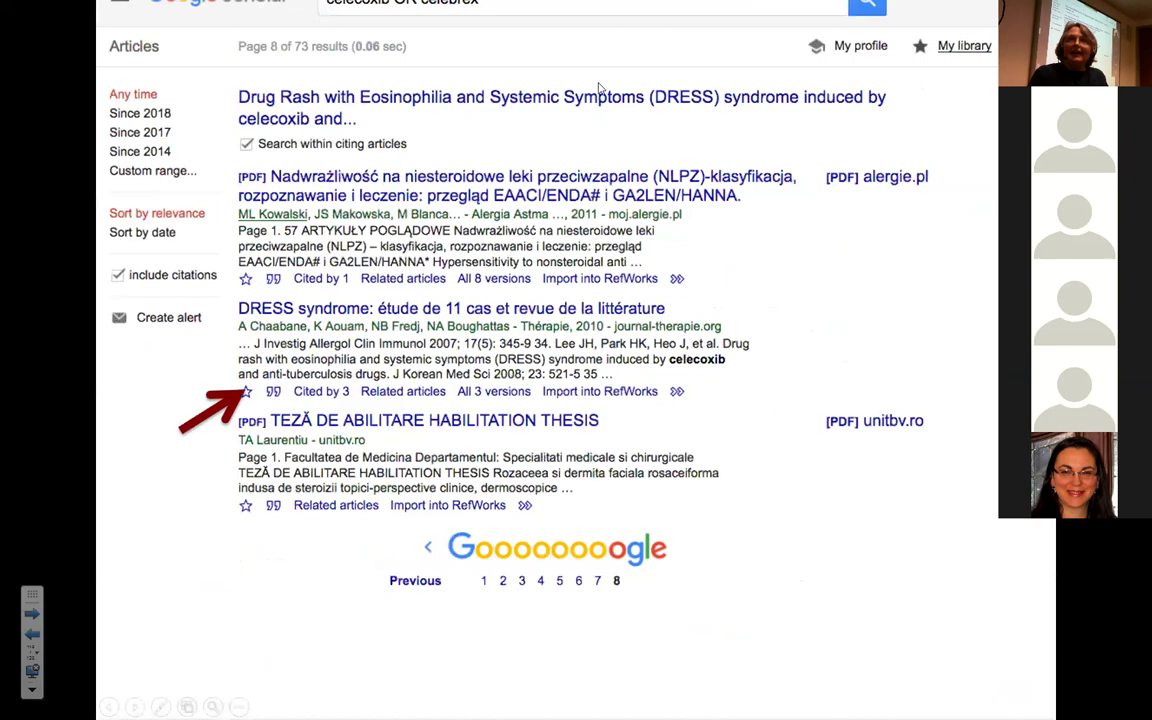
Step: Open the Google Scholar library, select all the saved articles and export them in RefMan format
click(962, 55)
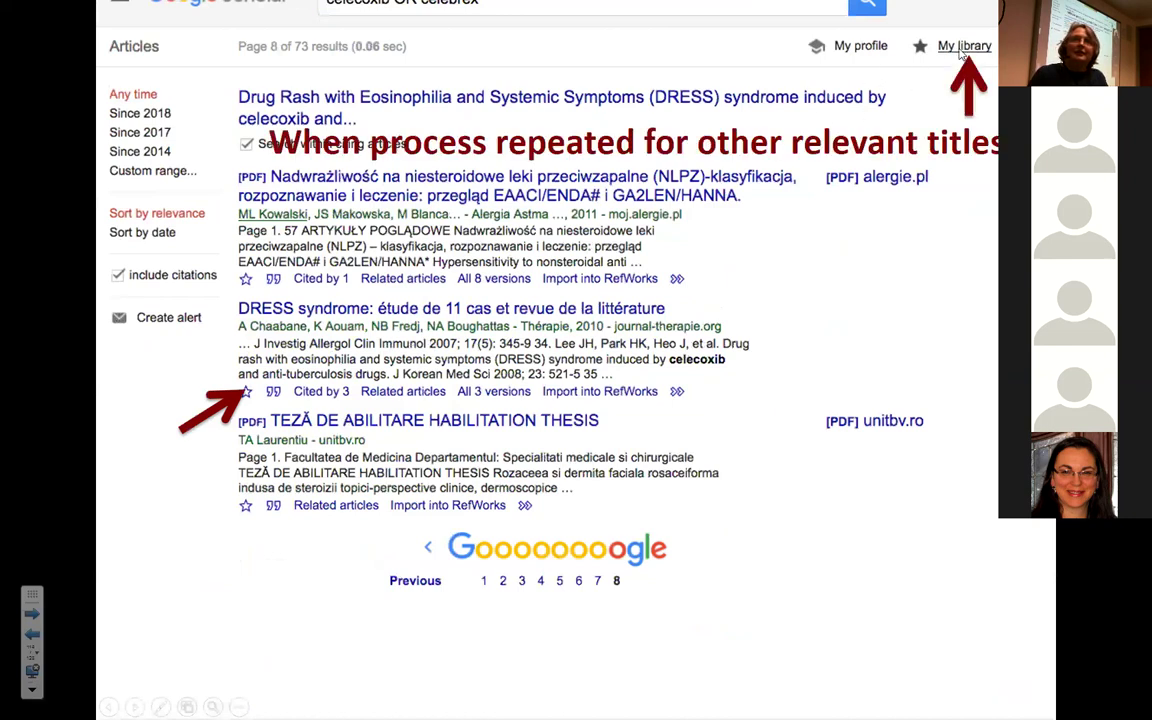
click(962, 55)
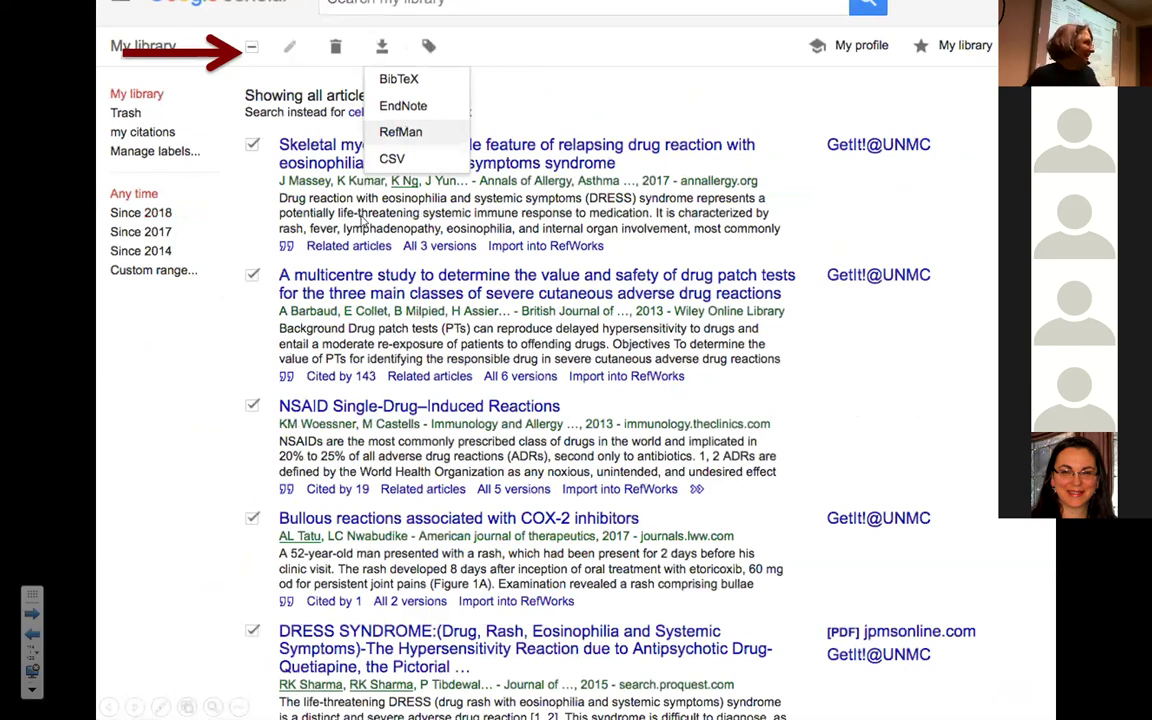
click(405, 391)
click(405, 391)
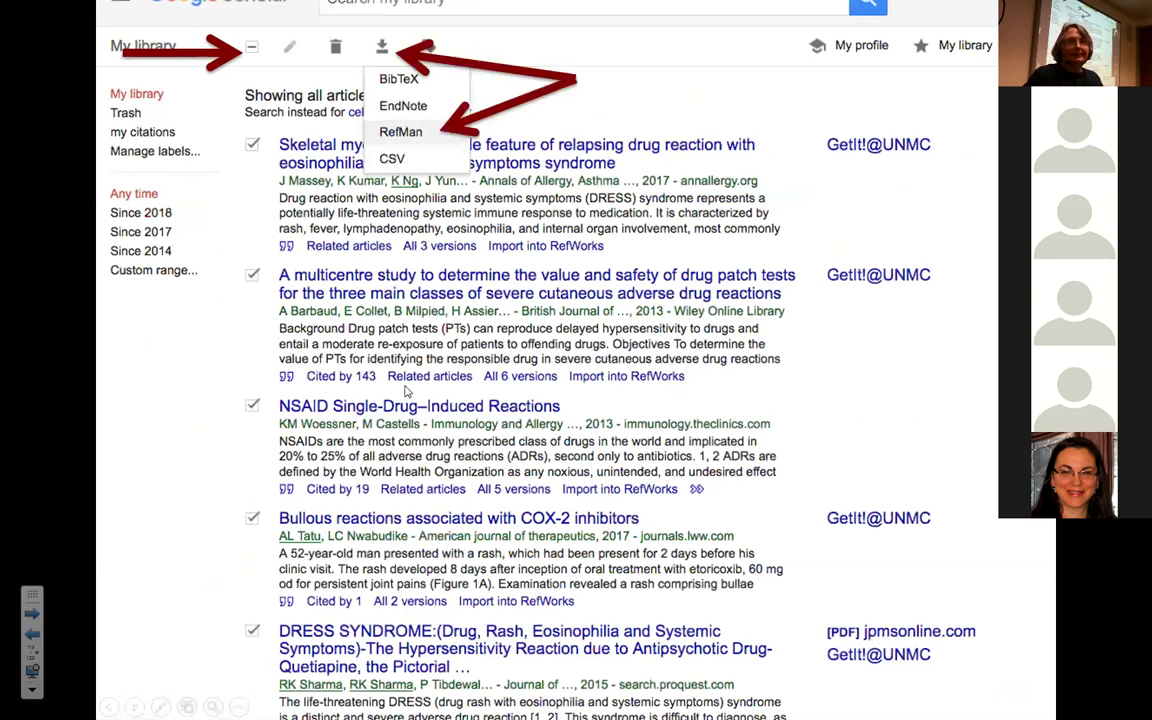
click(405, 391)
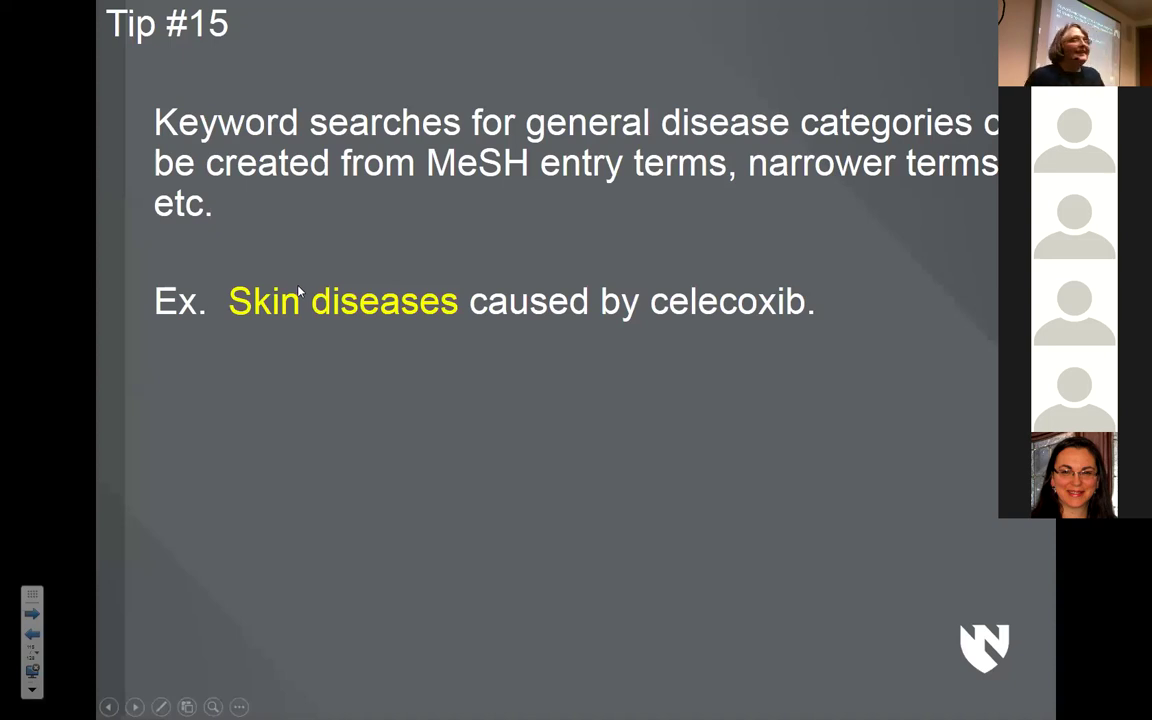
Step: Look up "skin diseases" in MeSH and examine its entry terms and narrower terms as sources for an OR-combined keyword list
click(301, 517)
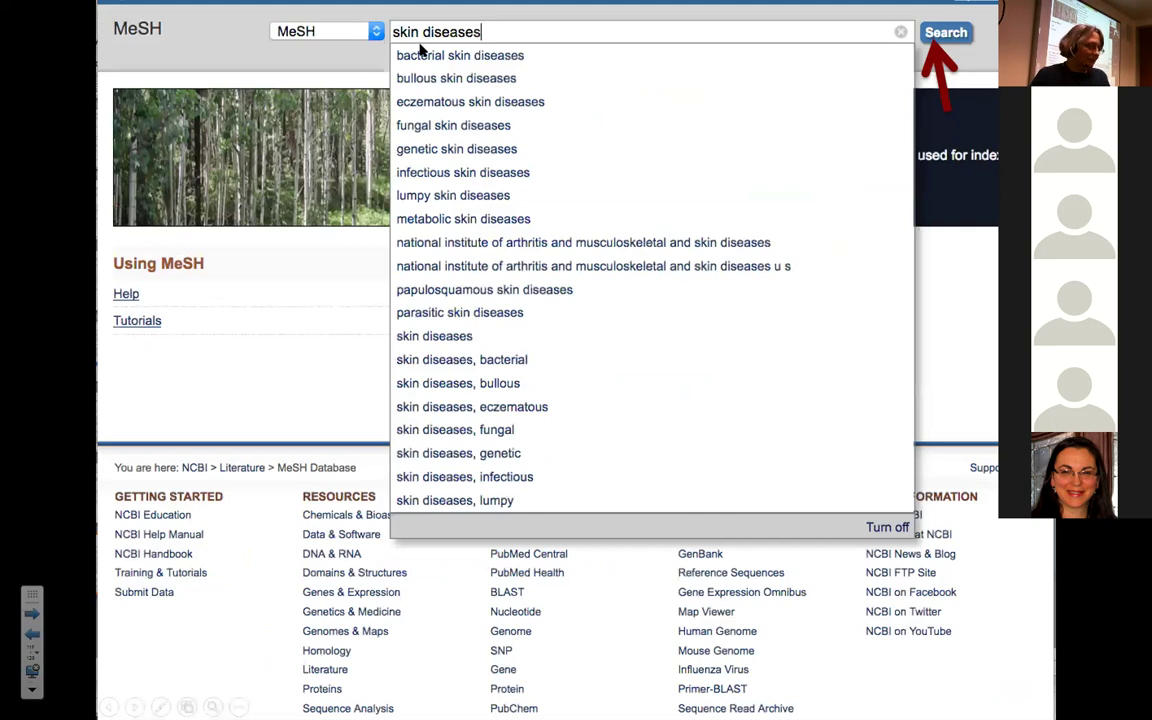
click(748, 64)
click(235, 235)
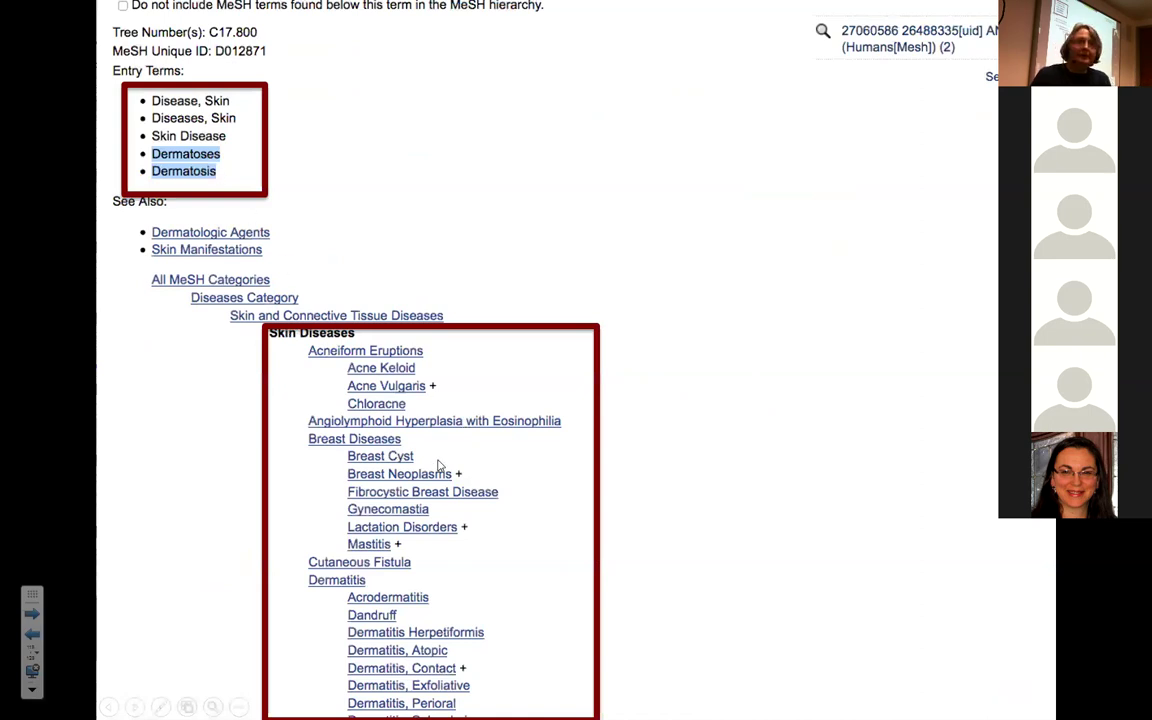
click(688, 158)
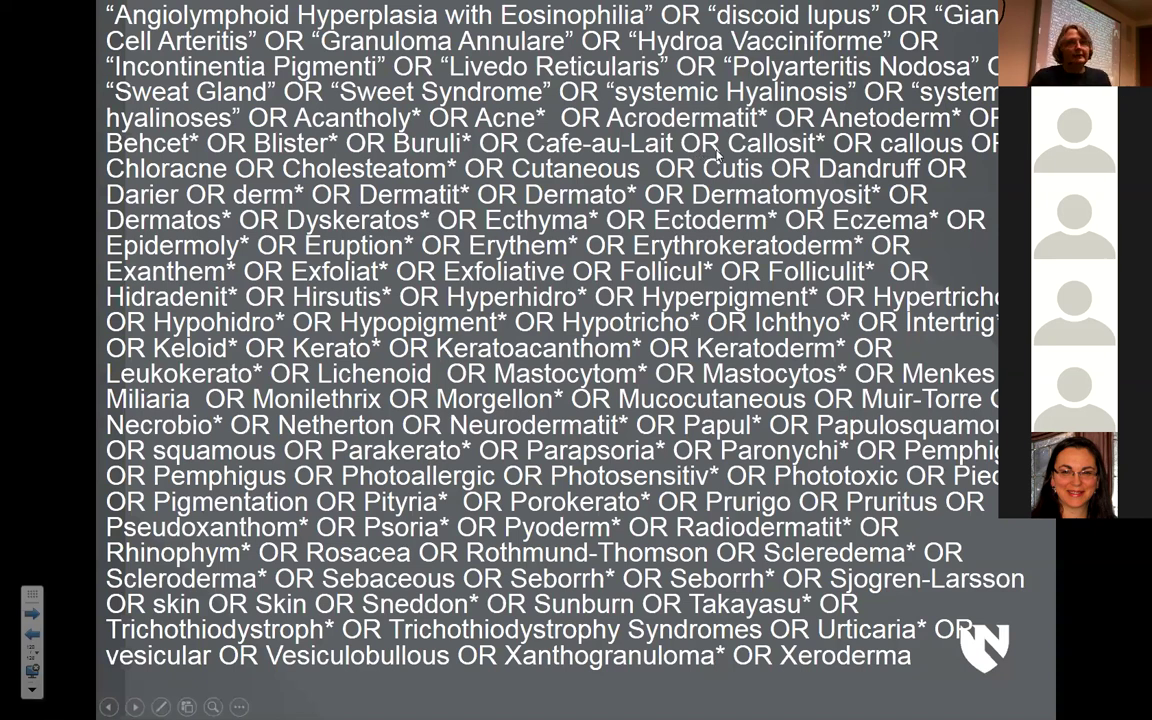
click(762, 299)
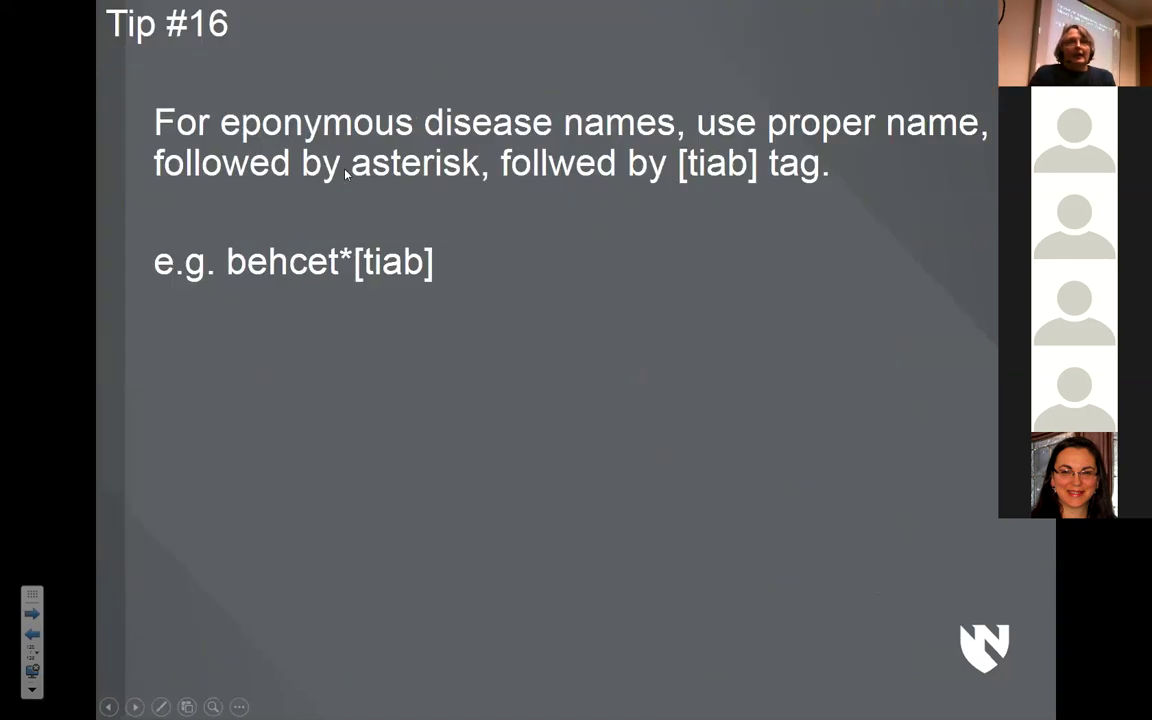